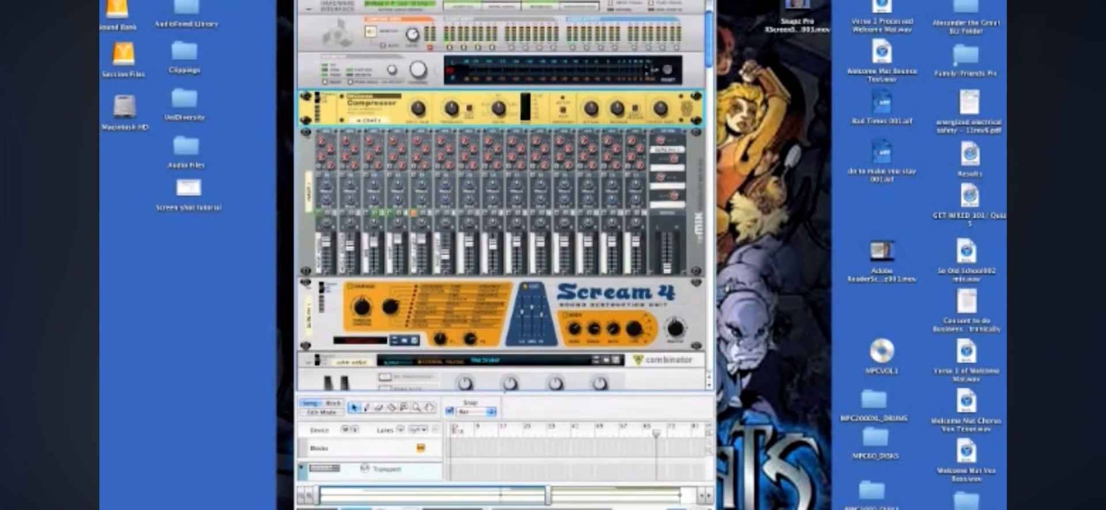
- Minimize the open song without closing it and create a new empty song
{"action": "key", "text": "super+w"}
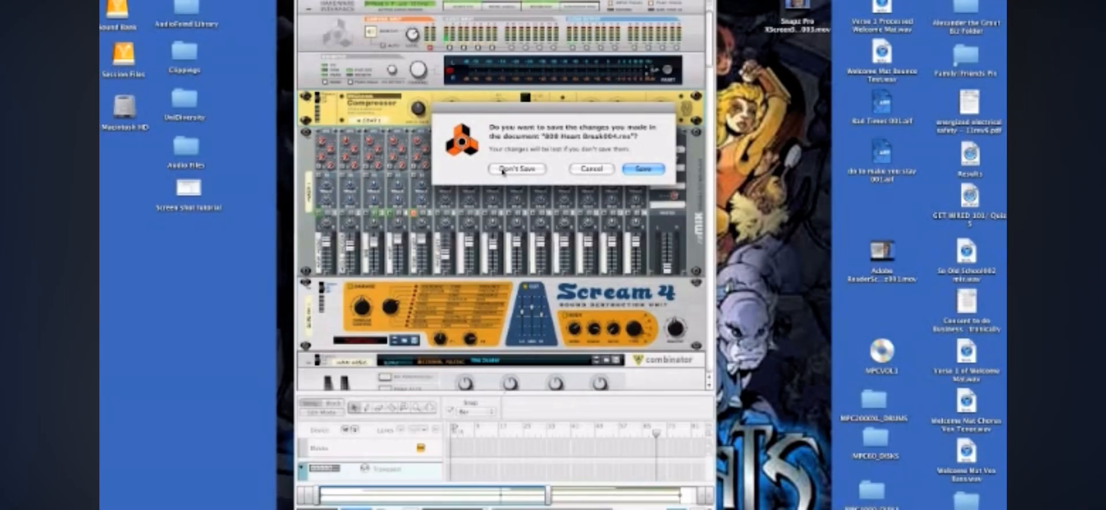
{"action": "left_click", "coordinate": [574, 170]}
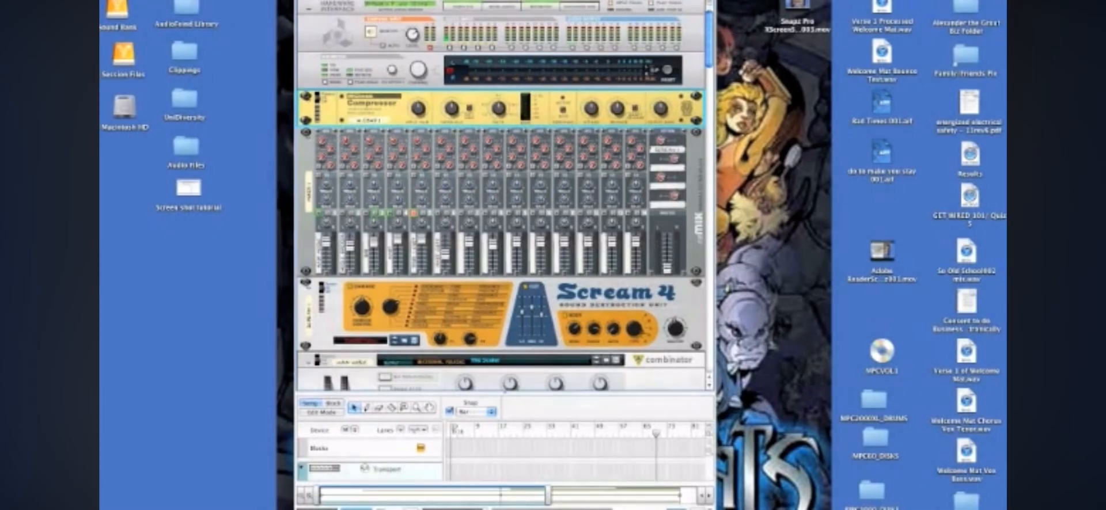
{"action": "key", "text": "super+m"}
{"action": "left_click", "coordinate": [173, 0]}
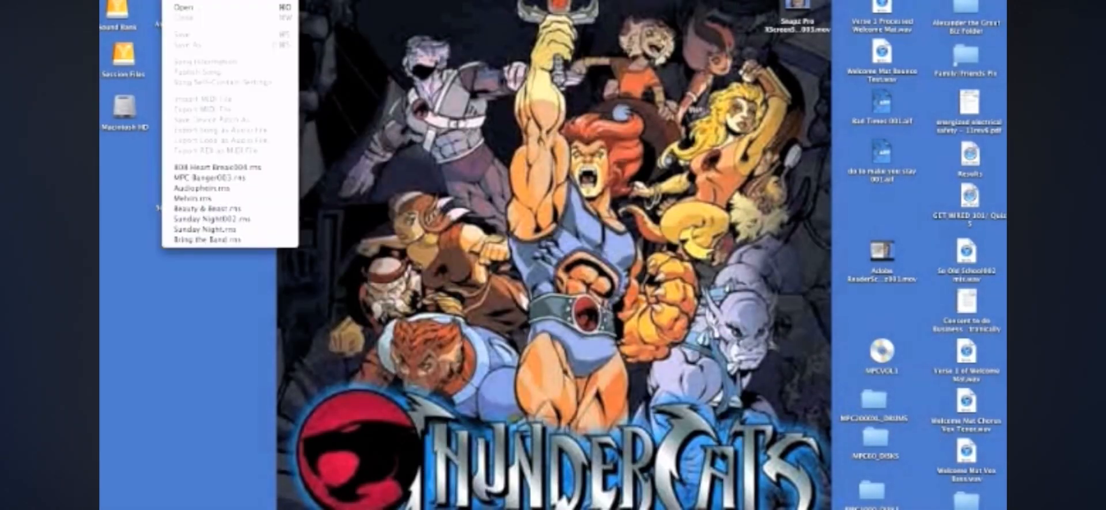
{"action": "left_click", "coordinate": [177, 0]}
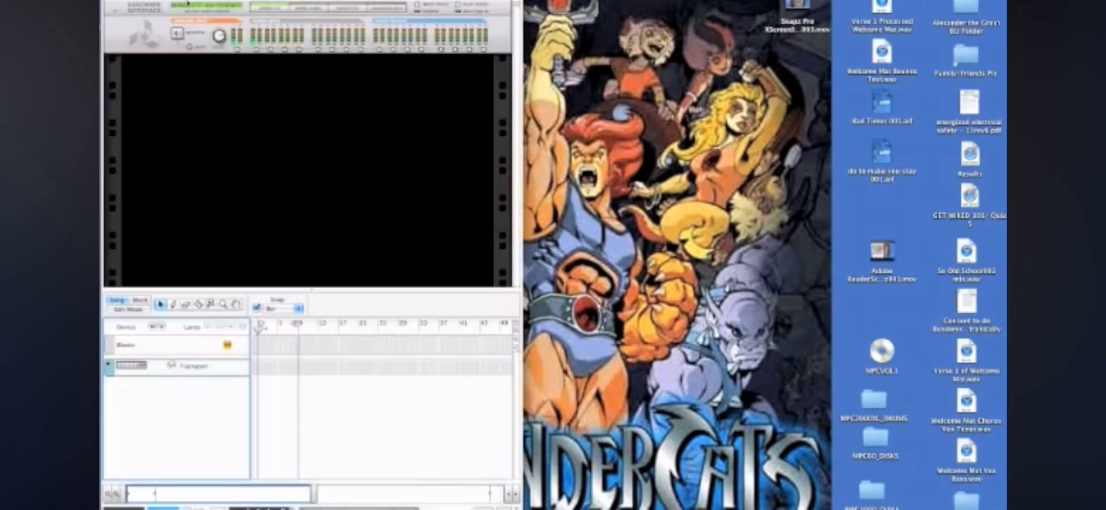
- Enlarge the rack area above the sequencer and move the new song window toward the middle of the desktop
{"action": "left_click_drag", "start_coordinate": [227, 293], "coordinate": [228, 420]}
{"action": "left_click_drag", "start_coordinate": [203, 1], "coordinate": [454, 1]}
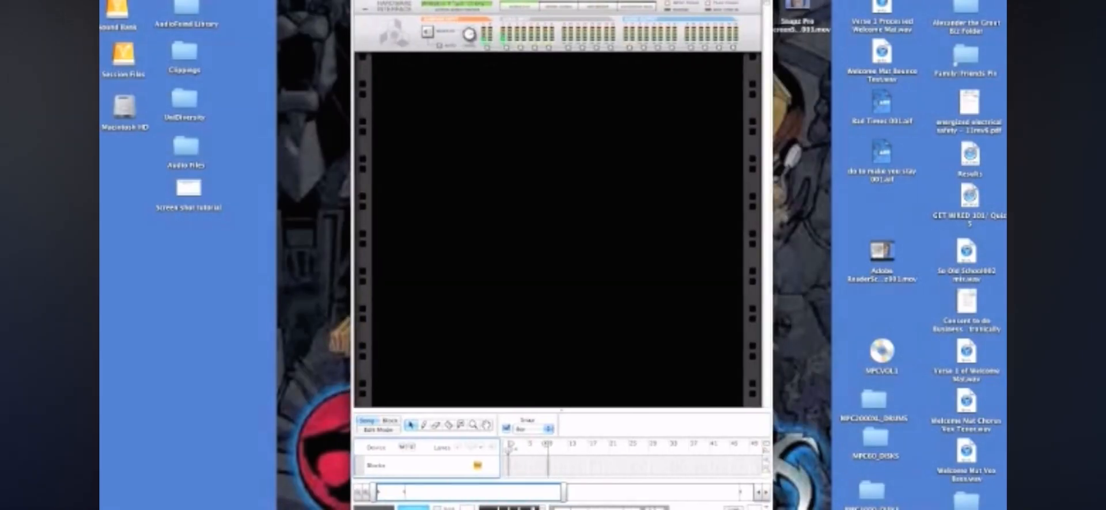
- Add a Mixer 14:2 to the empty rack and check its cabling on the back
{"action": "left_click", "coordinate": [225, 0]}
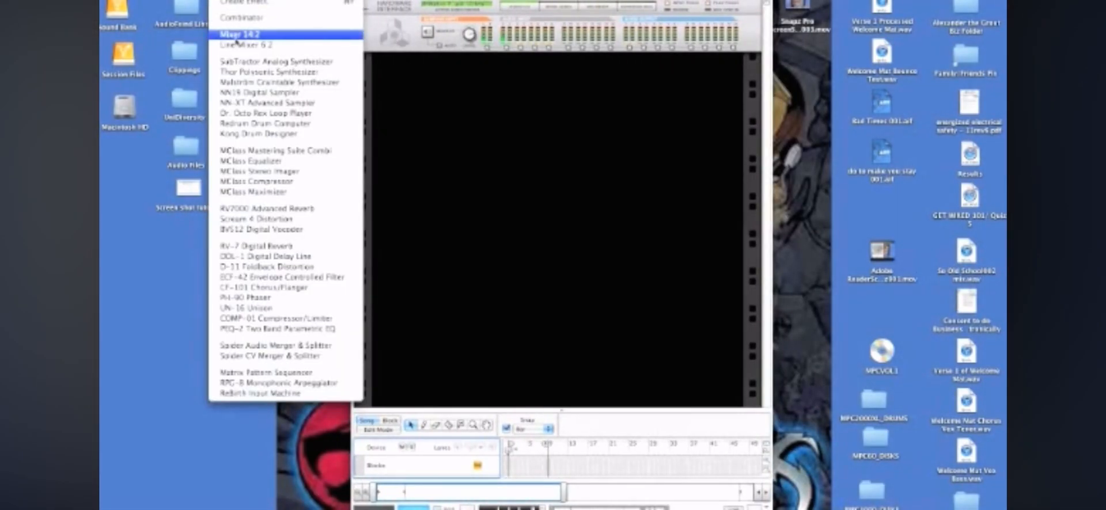
{"action": "left_click", "coordinate": [237, 37]}
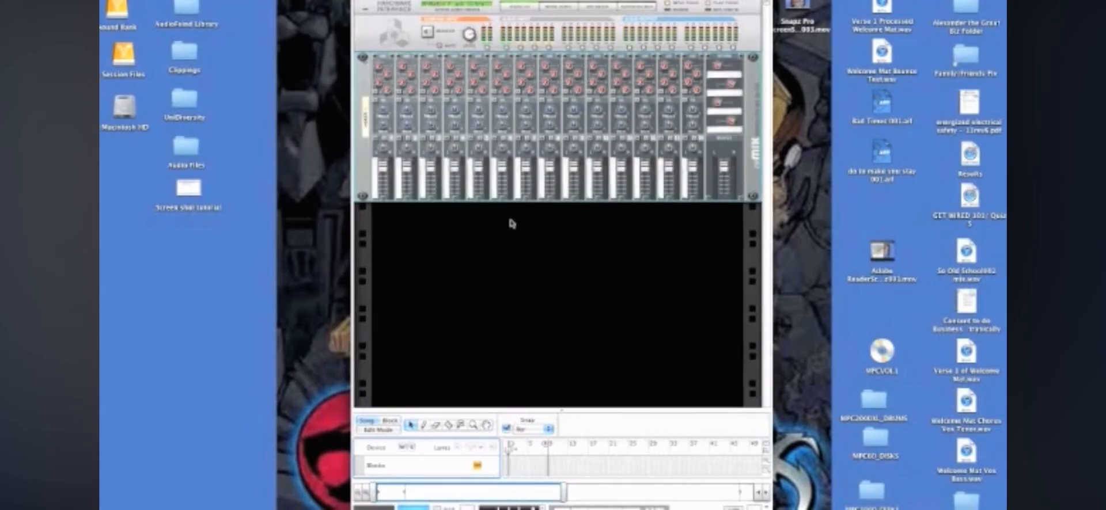
{"action": "key", "text": "Tab"}
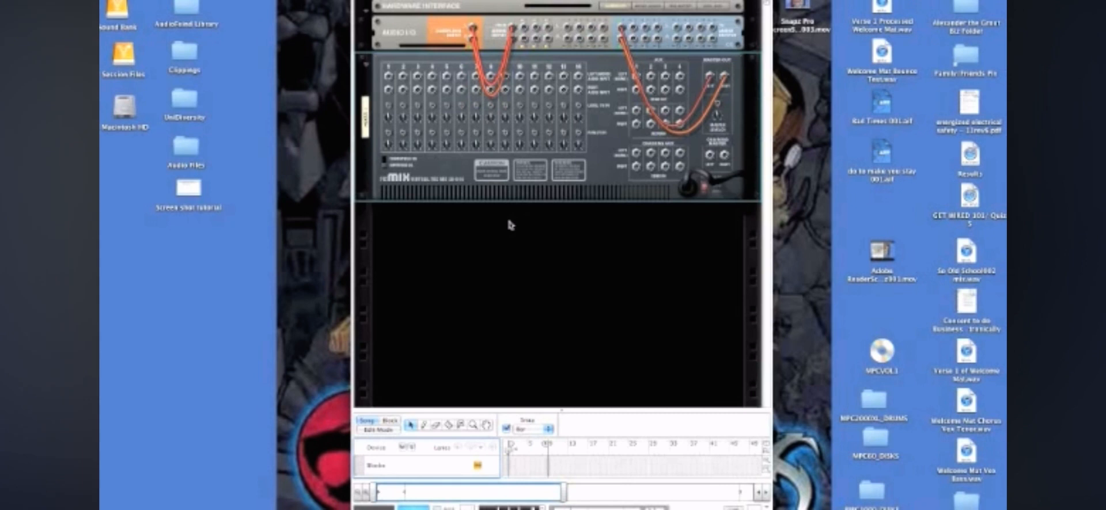
{"action": "key", "text": "Tab"}
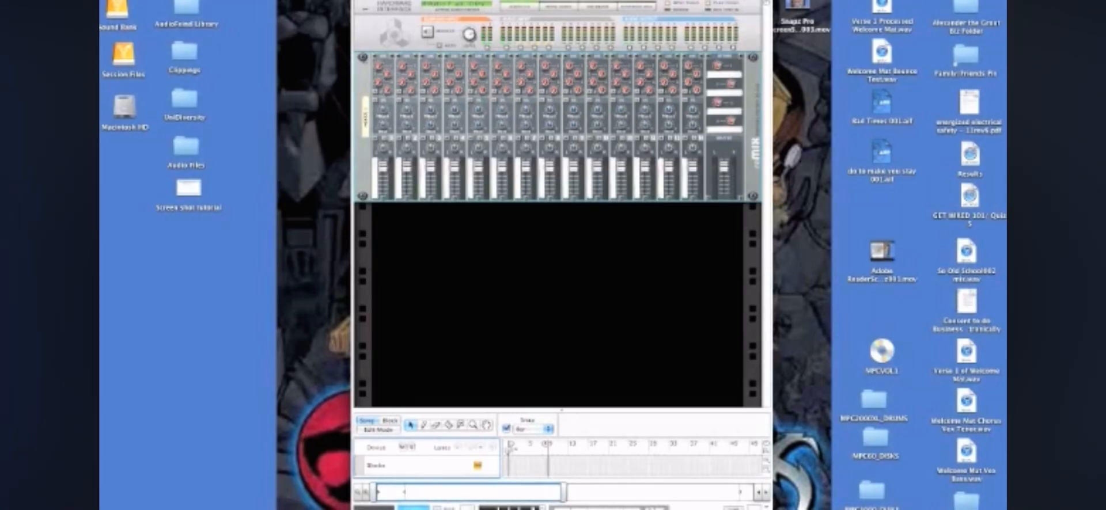
- Add a Combinator below the mixer and check the cabling on the rear of the rack
{"action": "left_click", "coordinate": [223, 0]}
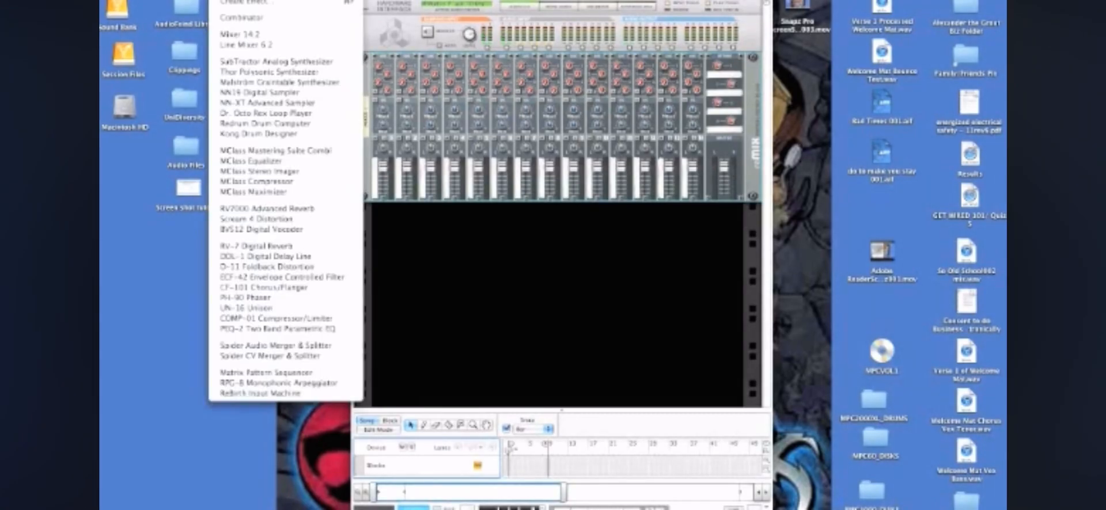
{"action": "left_click", "coordinate": [237, 19]}
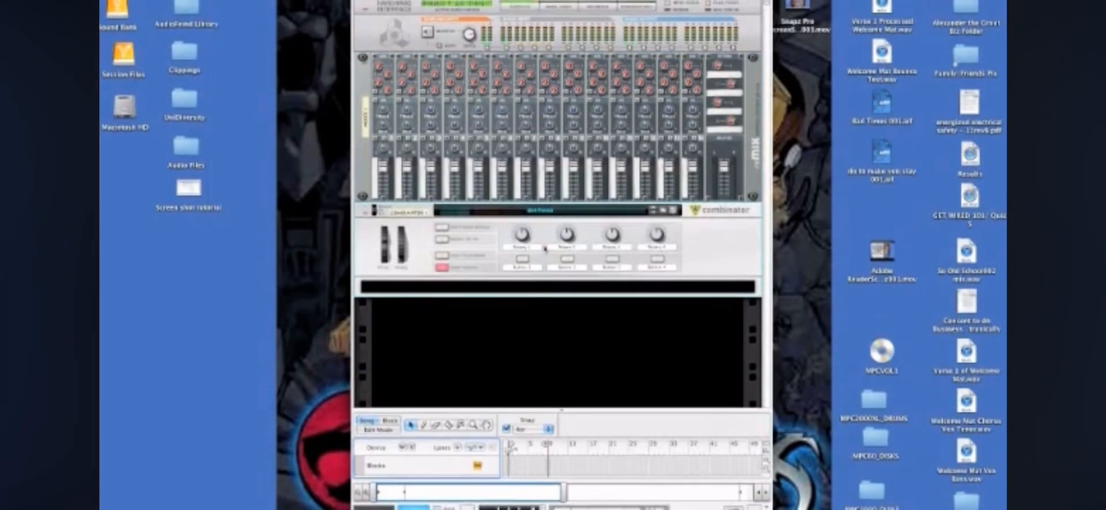
{"action": "key", "text": "Tab"}
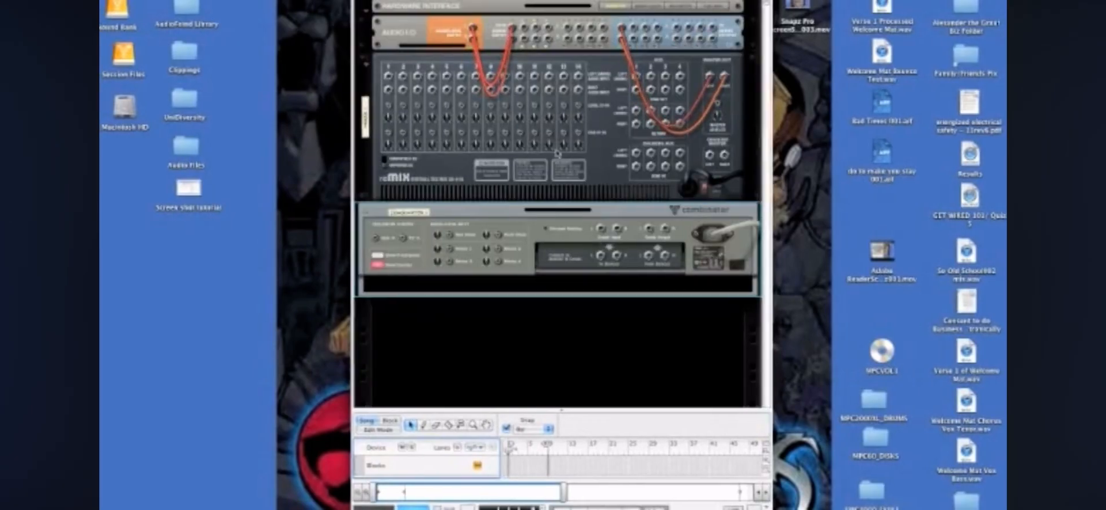
{"action": "key", "text": "Tab"}
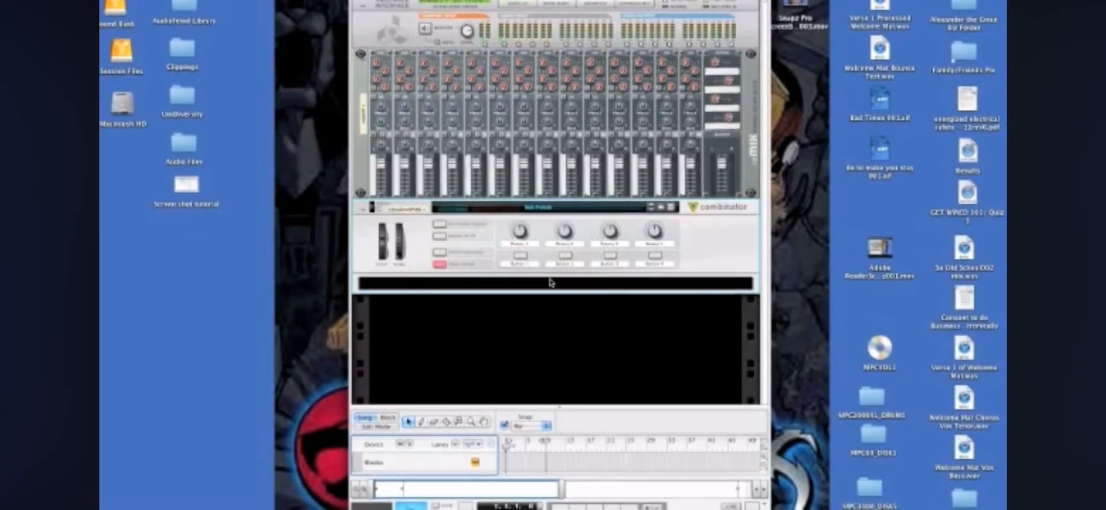
- Create a Redrum Drum Computer inside the Combinator's empty device area
{"action": "left_click", "coordinate": [496, 281]}
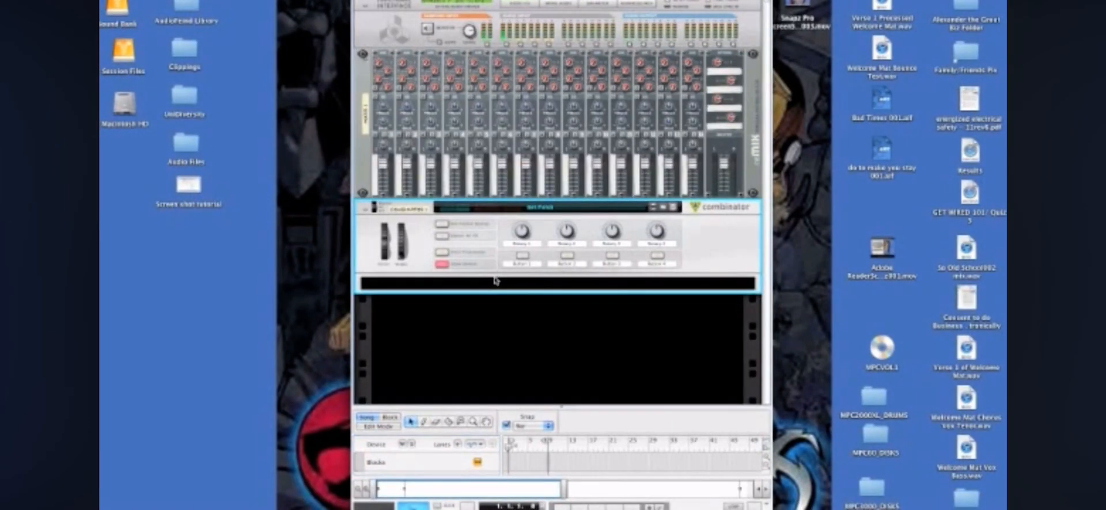
{"action": "left_click", "coordinate": [496, 282]}
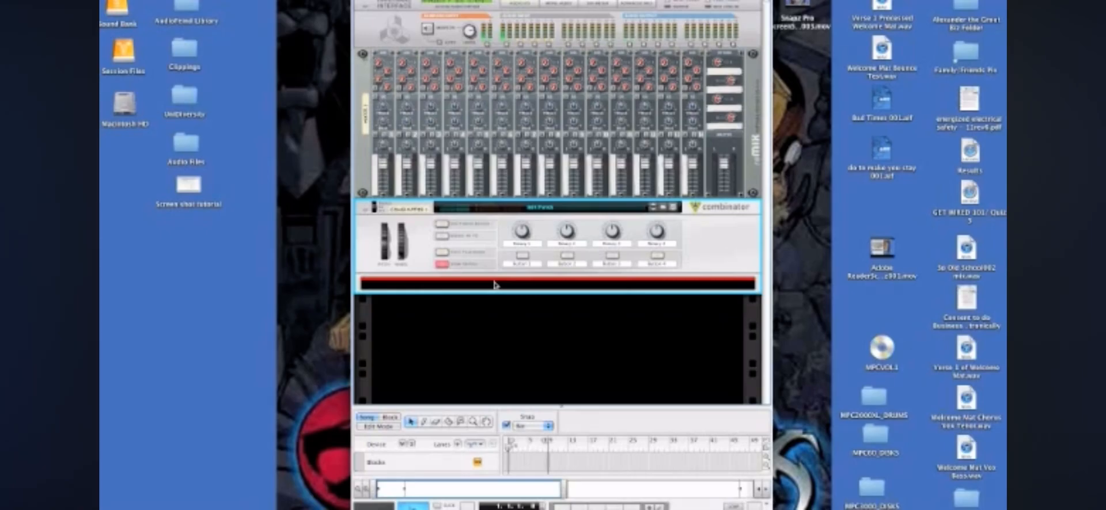
{"action": "right_click", "coordinate": [495, 284]}
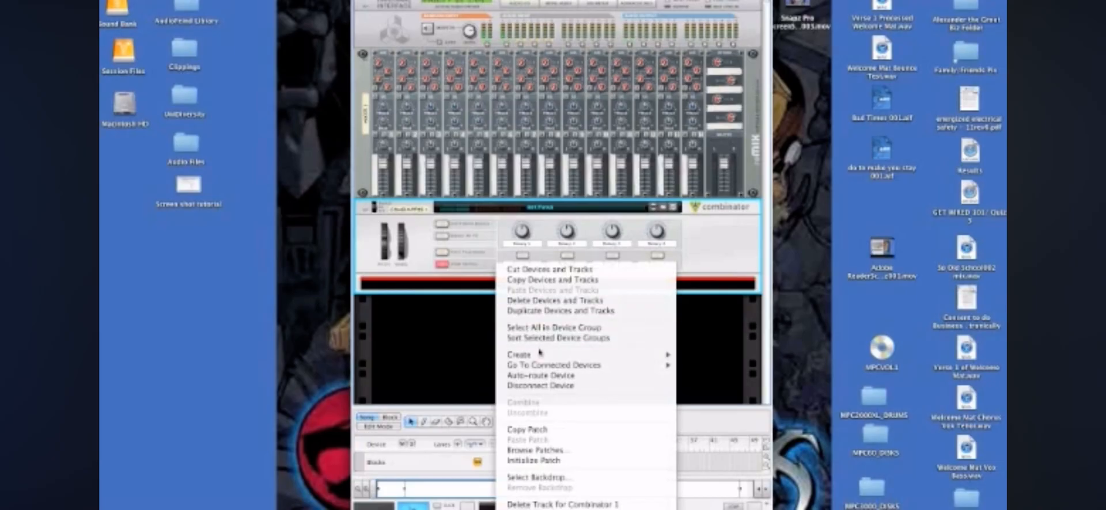
{"action": "mouse_move", "coordinate": [543, 356]}
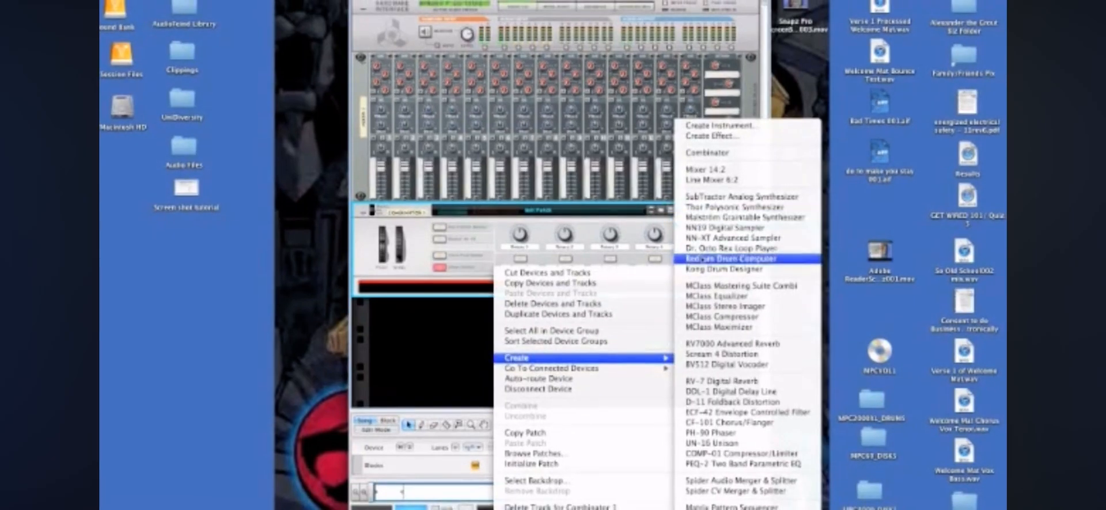
{"action": "left_click", "coordinate": [702, 258]}
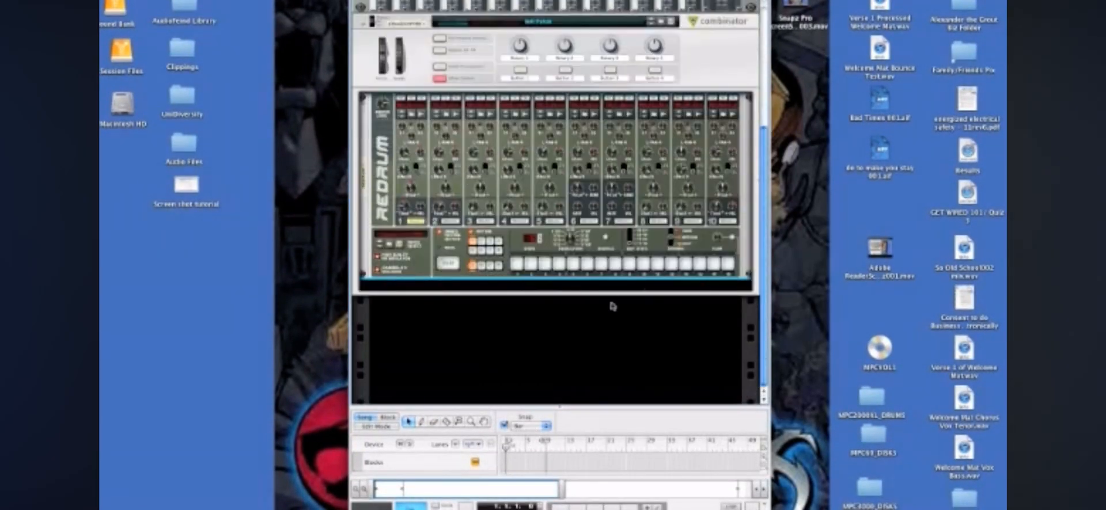
- Create a Thor Polysonic Synthesizer inside the Combinator, directly below the Redrum
{"action": "left_click", "coordinate": [596, 287]}
{"action": "right_click", "coordinate": [596, 287]}
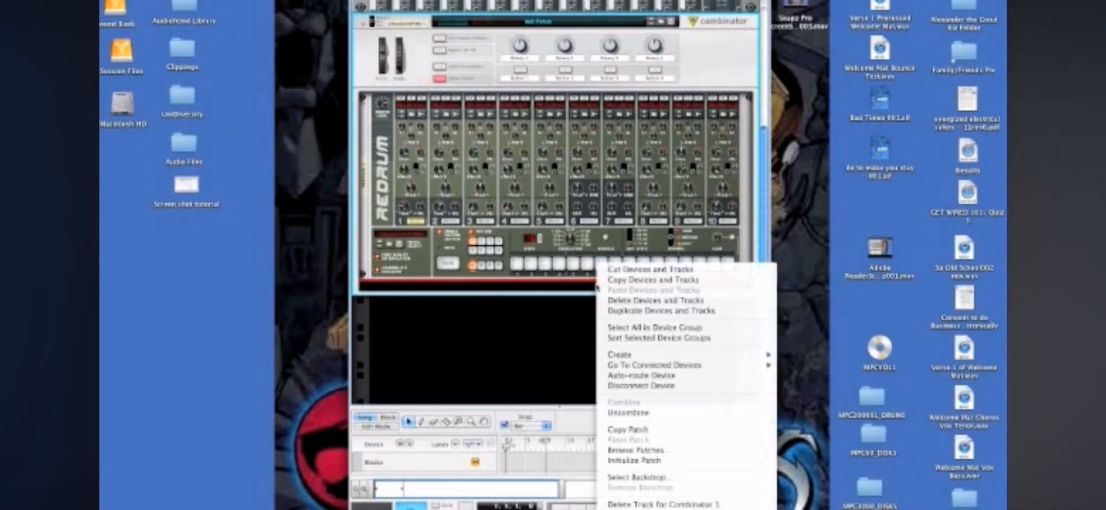
{"action": "mouse_move", "coordinate": [628, 361]}
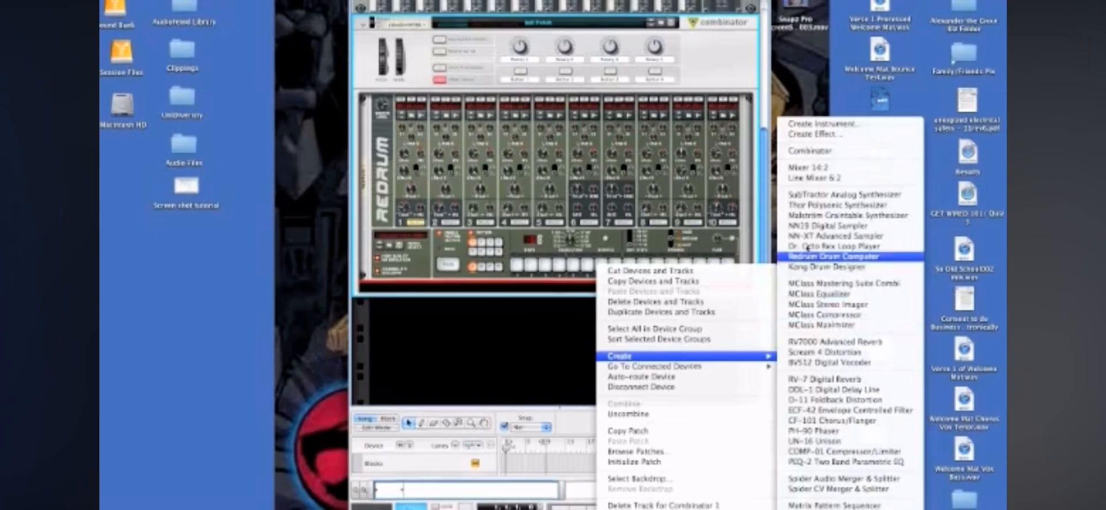
{"action": "left_click", "coordinate": [806, 207]}
{"action": "scroll", "coordinate": [681, 323], "scroll_direction": "down", "scroll_amount": 3}
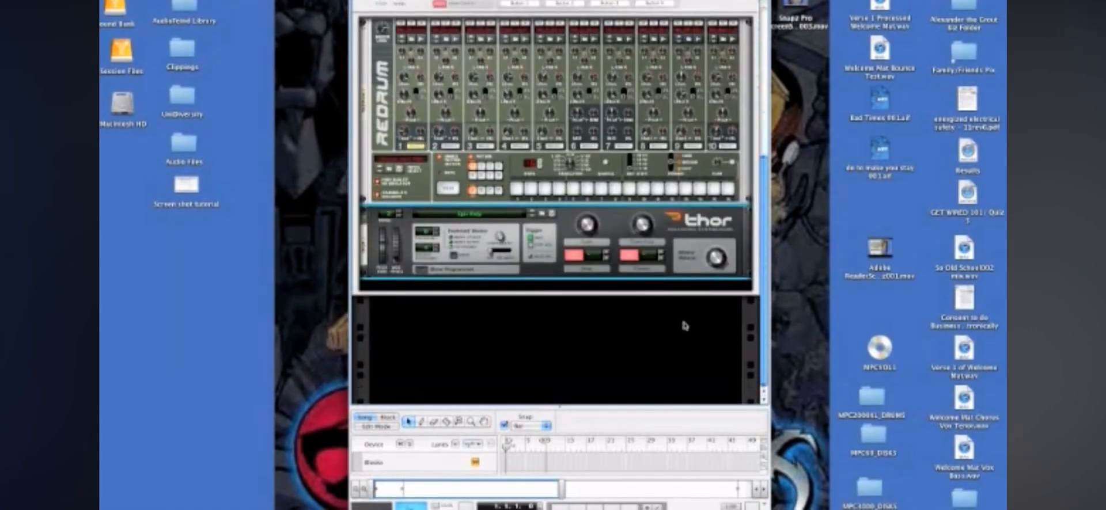
- Create a Spider CV Merger & Splitter inside the Combinator, below the Thor
{"action": "left_click", "coordinate": [674, 286]}
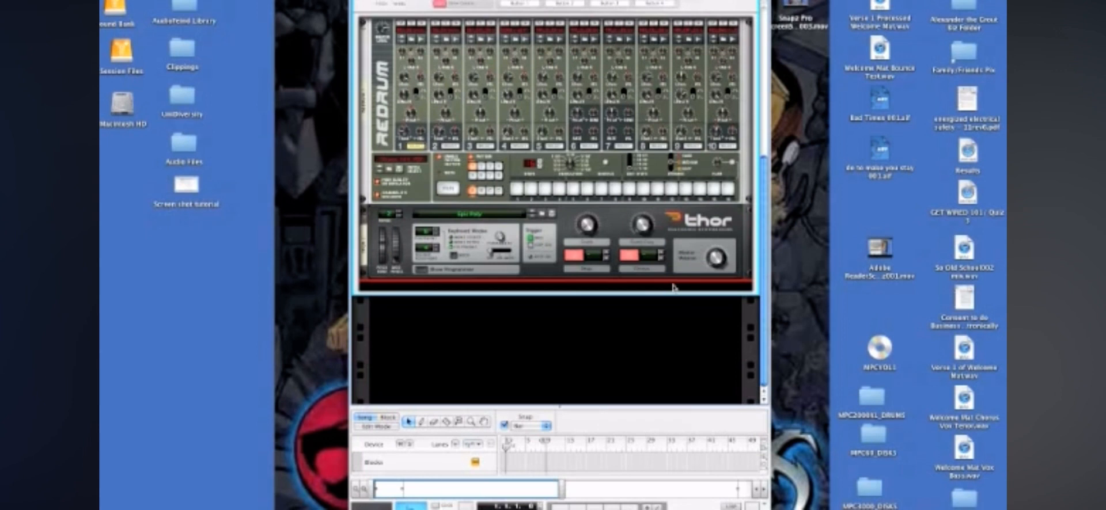
{"action": "right_click", "coordinate": [674, 287]}
{"action": "mouse_move", "coordinate": [695, 357]}
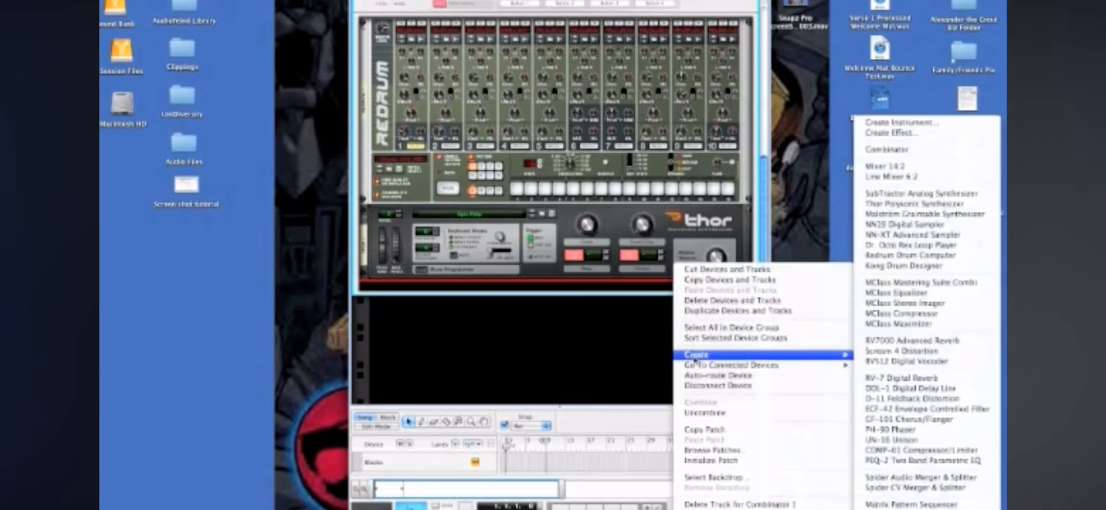
{"action": "left_click", "coordinate": [902, 489]}
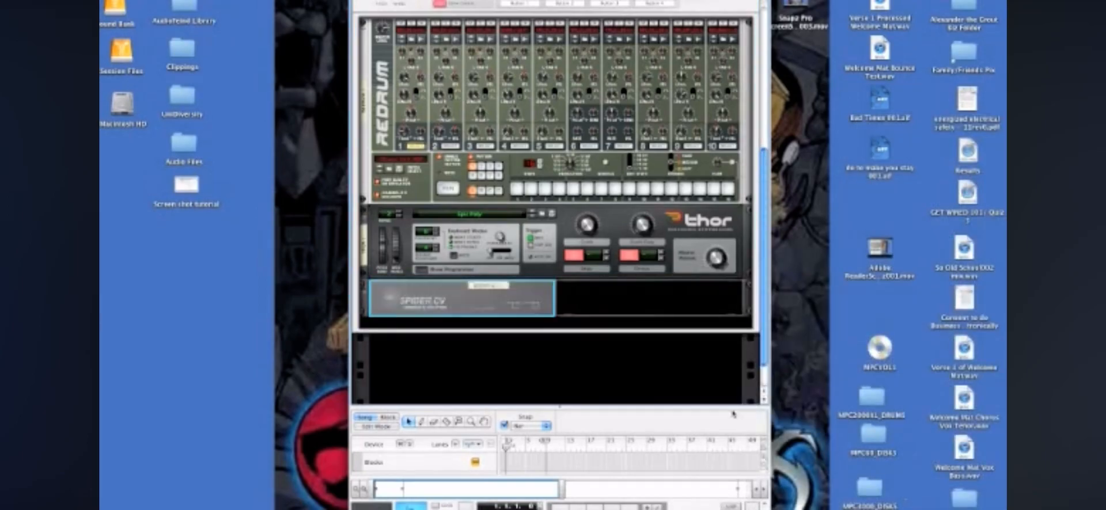
{"action": "scroll", "coordinate": [609, 297], "scroll_direction": "down", "scroll_amount": 2}
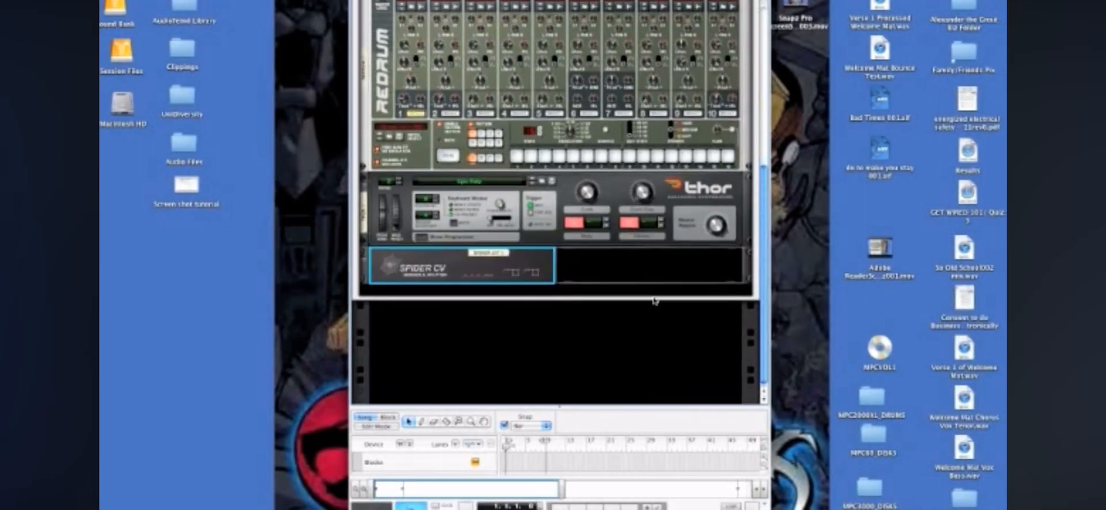
- Create an RPG-8 Monophonic Arpeggiator inside the Combinator, below the Spider CV
{"action": "left_click", "coordinate": [529, 286]}
{"action": "right_click", "coordinate": [530, 287]}
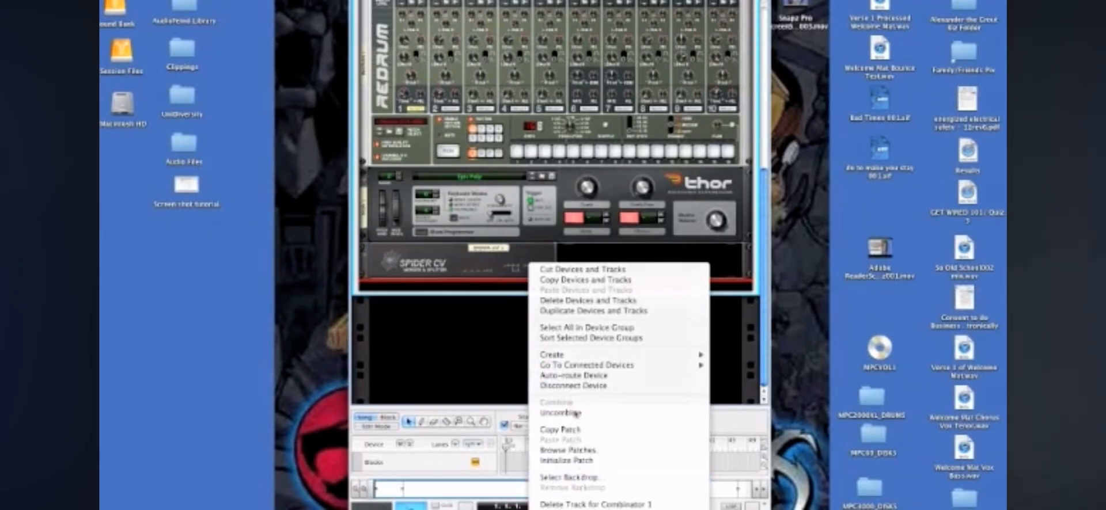
{"action": "mouse_move", "coordinate": [709, 354]}
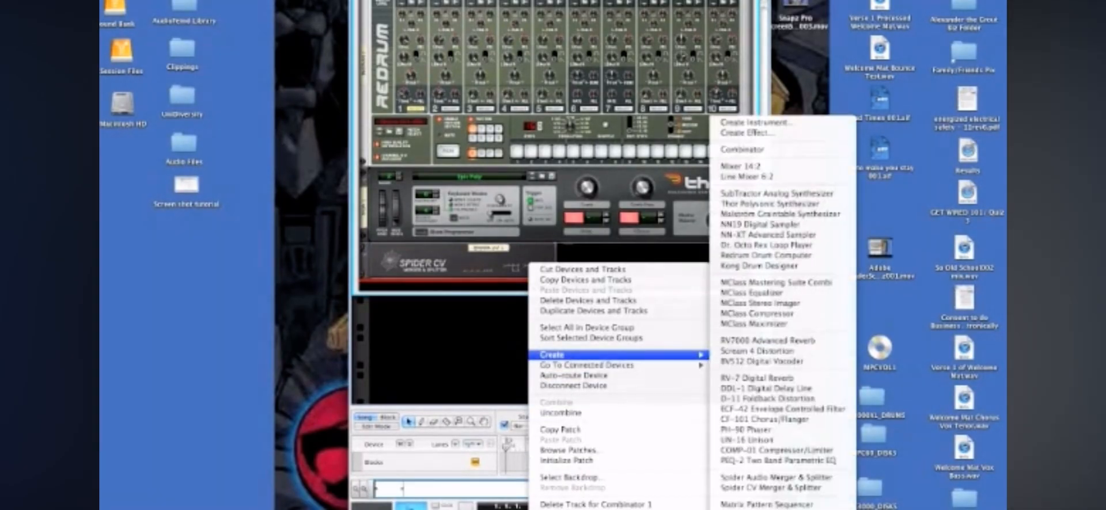
{"action": "left_click", "coordinate": [755, 509]}
{"action": "scroll", "coordinate": [626, 277], "scroll_direction": "down", "scroll_amount": 2}
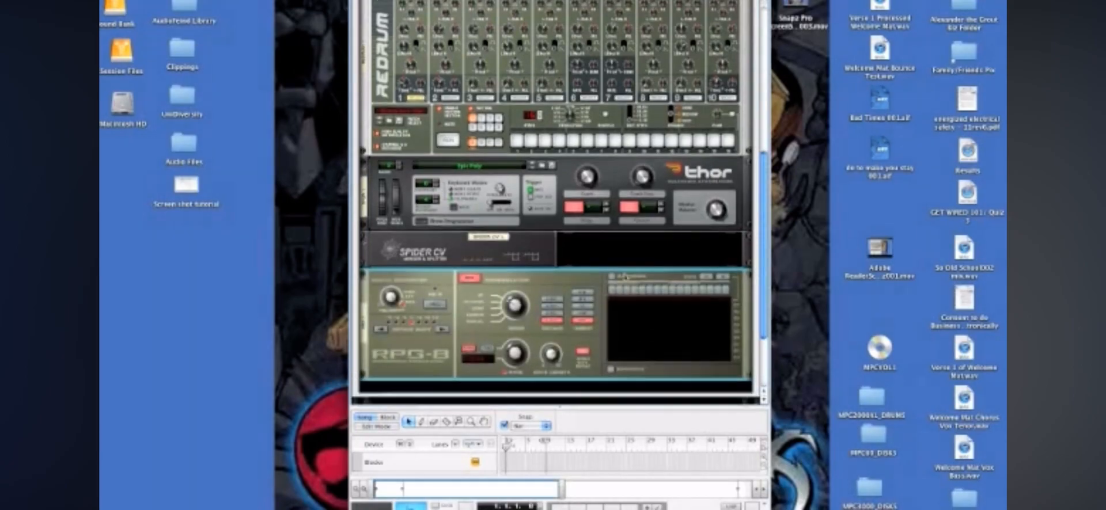
{"action": "scroll", "coordinate": [626, 277], "scroll_direction": "down", "scroll_amount": 2}
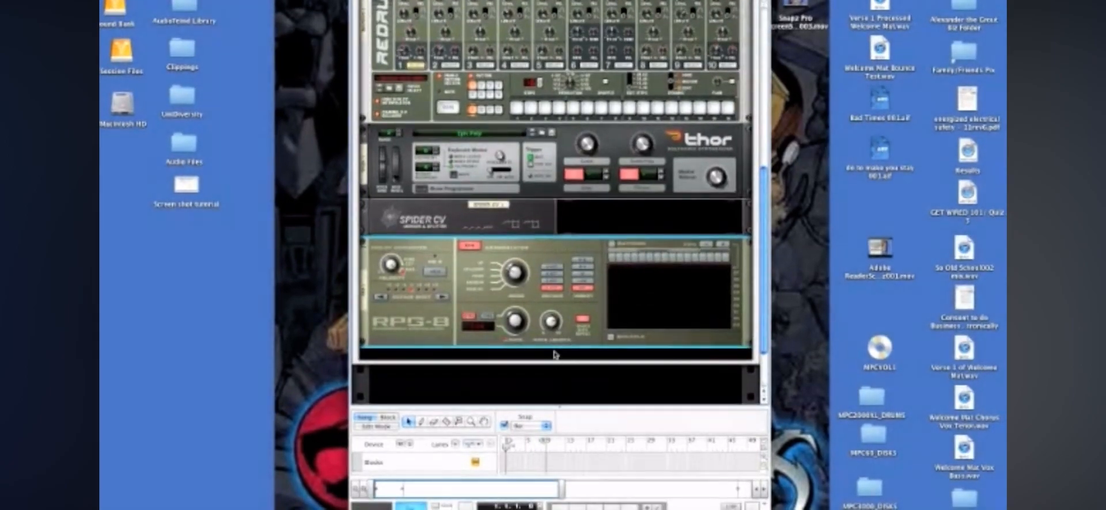
- Create an NN-XT Advanced Sampler inside the Combinator below the RPG-8 and turn the rack to its rear side
{"action": "scroll", "coordinate": [639, 279], "scroll_direction": "up", "scroll_amount": 2}
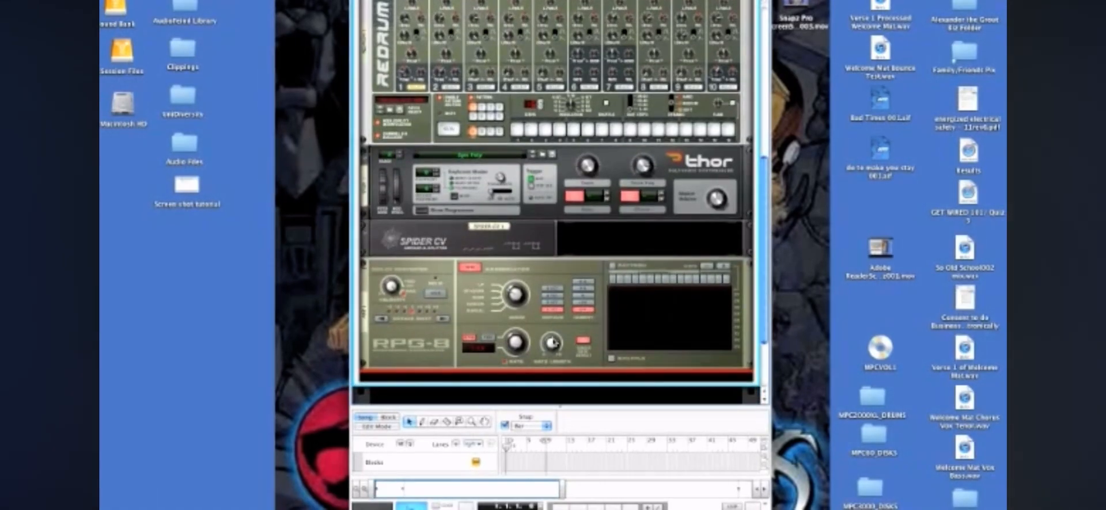
{"action": "mouse_move", "coordinate": [554, 344]}
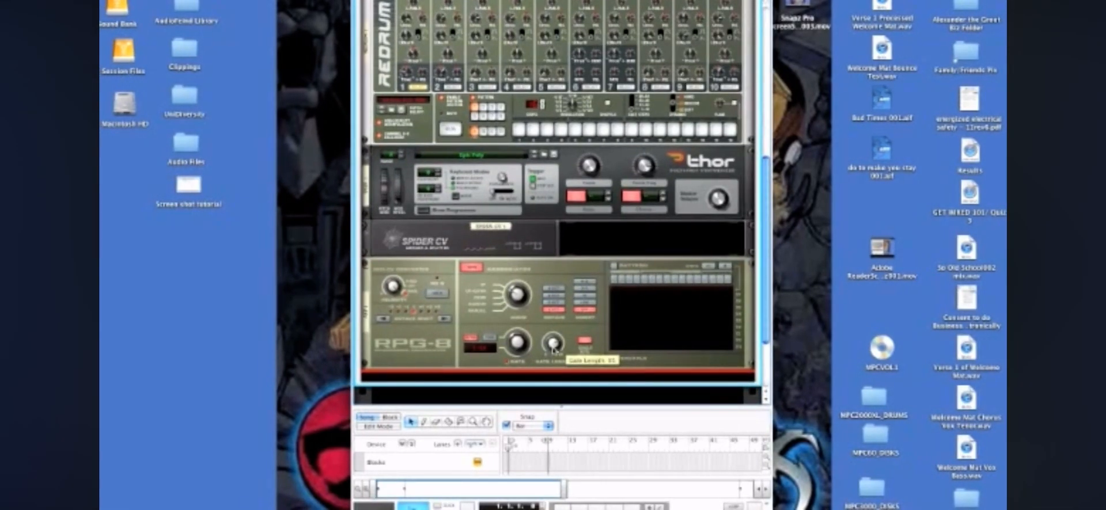
{"action": "right_click", "coordinate": [536, 378]}
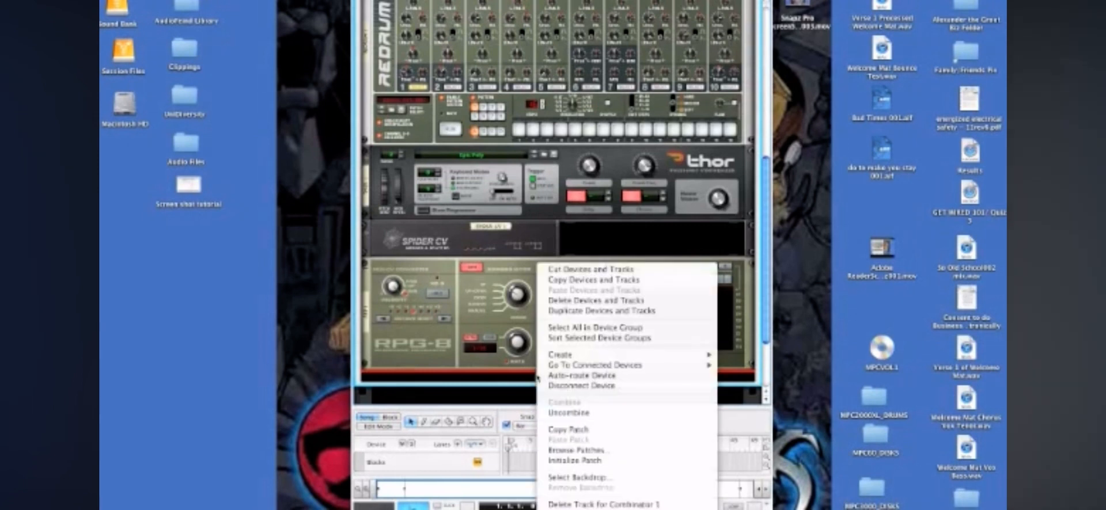
{"action": "mouse_move", "coordinate": [622, 357]}
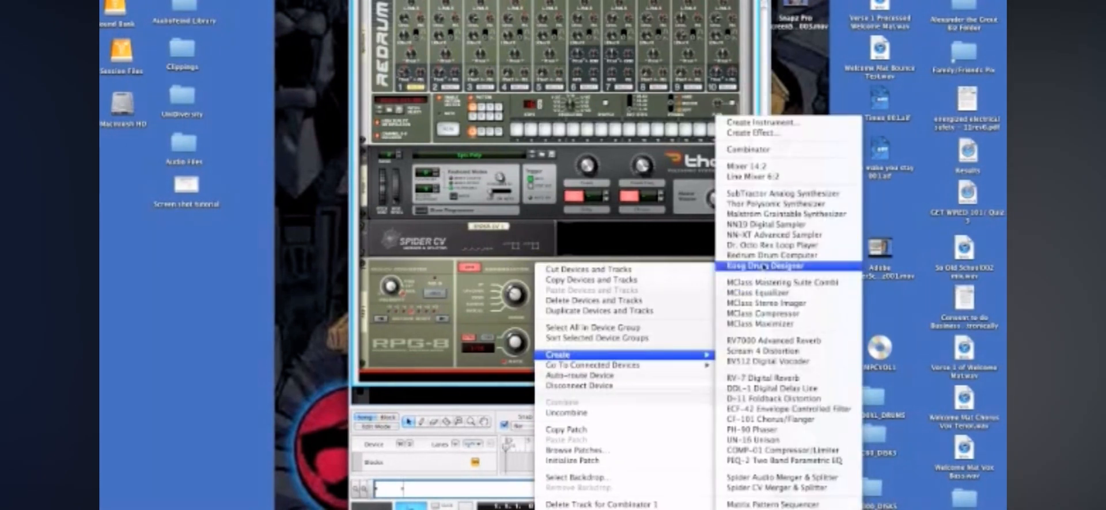
{"action": "left_click", "coordinate": [765, 241]}
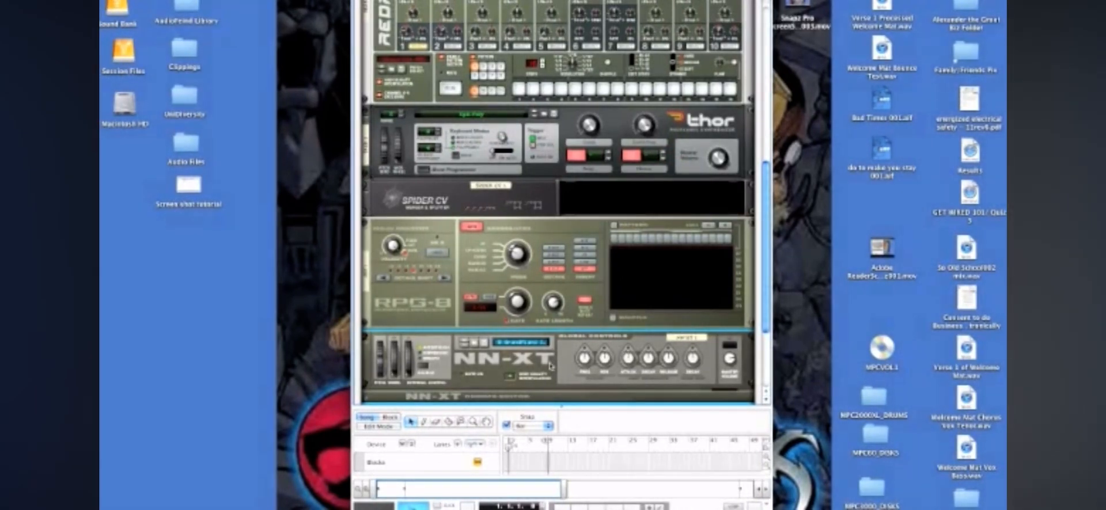
{"action": "key", "text": "Tab"}
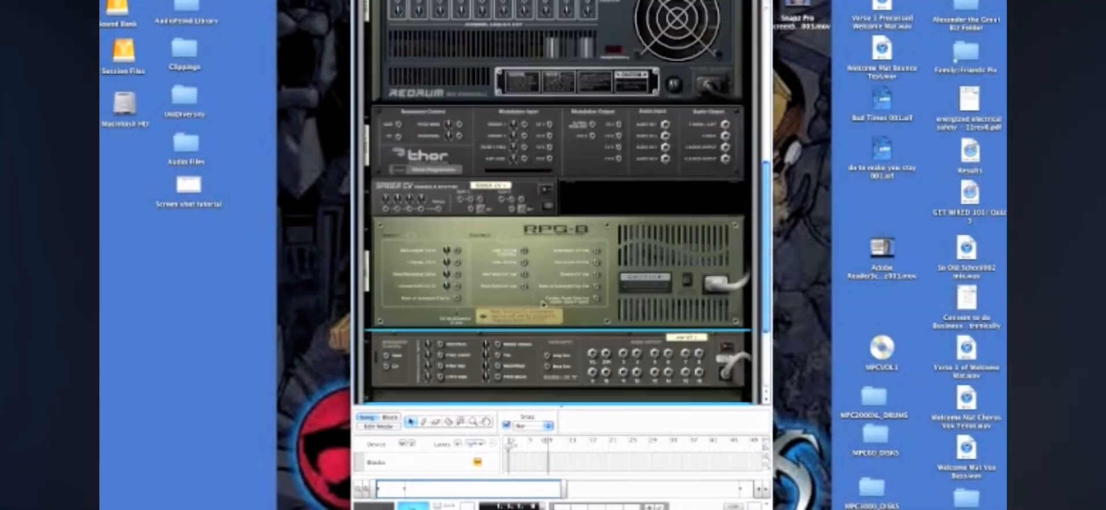
- Cable the Combinator's stereo output to the left and right inputs of channel 1 on the reMix mixer
{"action": "scroll", "coordinate": [567, 137], "scroll_direction": "up", "scroll_amount": 6}
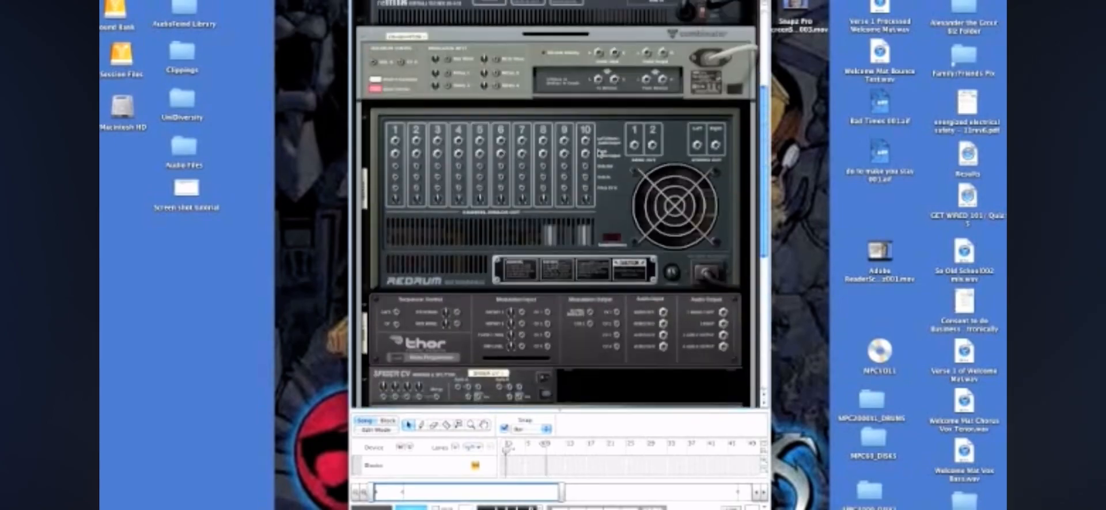
{"action": "scroll", "coordinate": [598, 153], "scroll_direction": "up", "scroll_amount": 3}
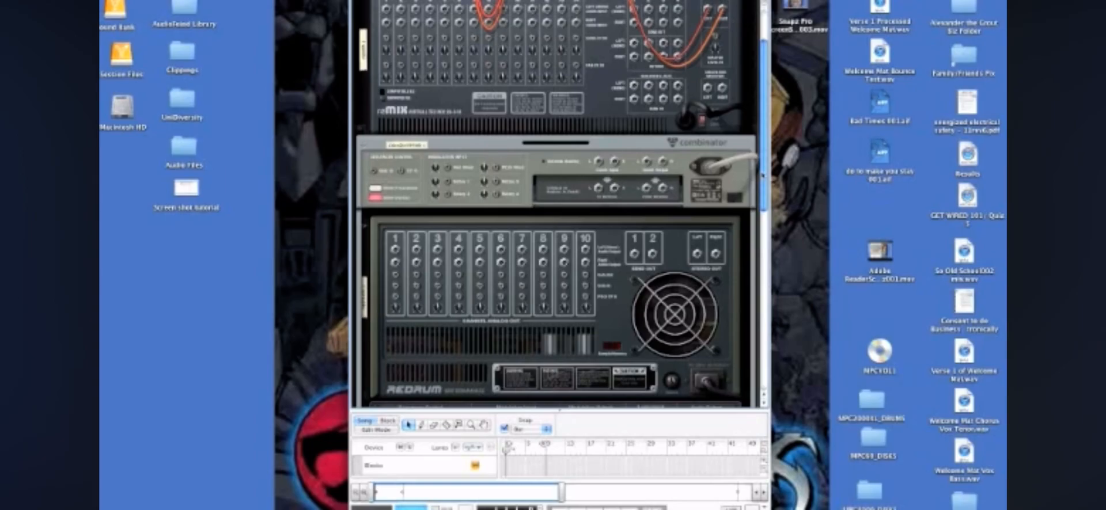
{"action": "left_click_drag", "start_coordinate": [767, 172], "coordinate": [767, 137]}
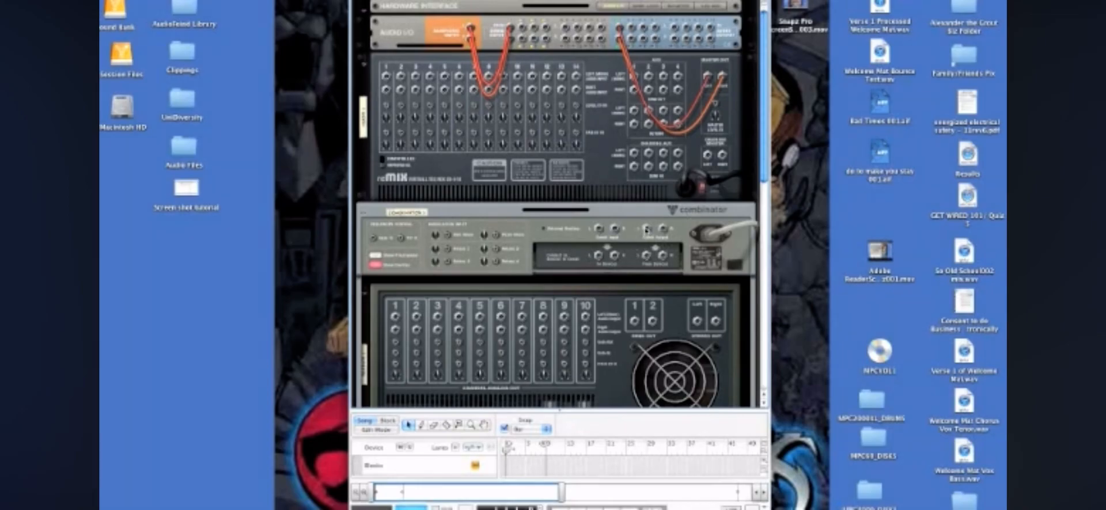
{"action": "left_click_drag", "start_coordinate": [647, 229], "coordinate": [386, 75]}
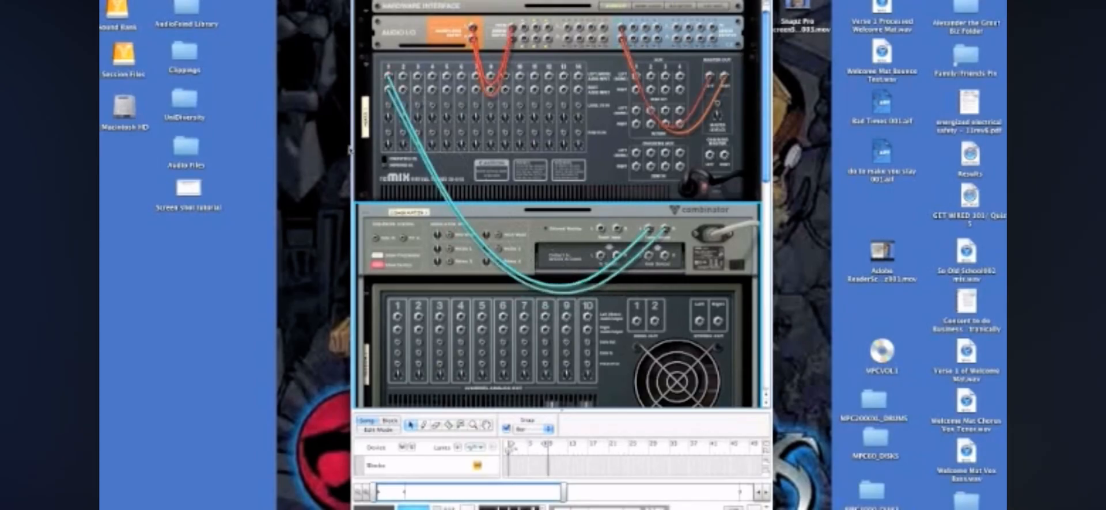
- Create a Line Mixer 6:2 and move it into the Combinator, directly above the Redrum
{"action": "scroll", "coordinate": [594, 179], "scroll_direction": "down", "scroll_amount": 1}
{"action": "scroll", "coordinate": [592, 179], "scroll_direction": "down", "scroll_amount": 9}
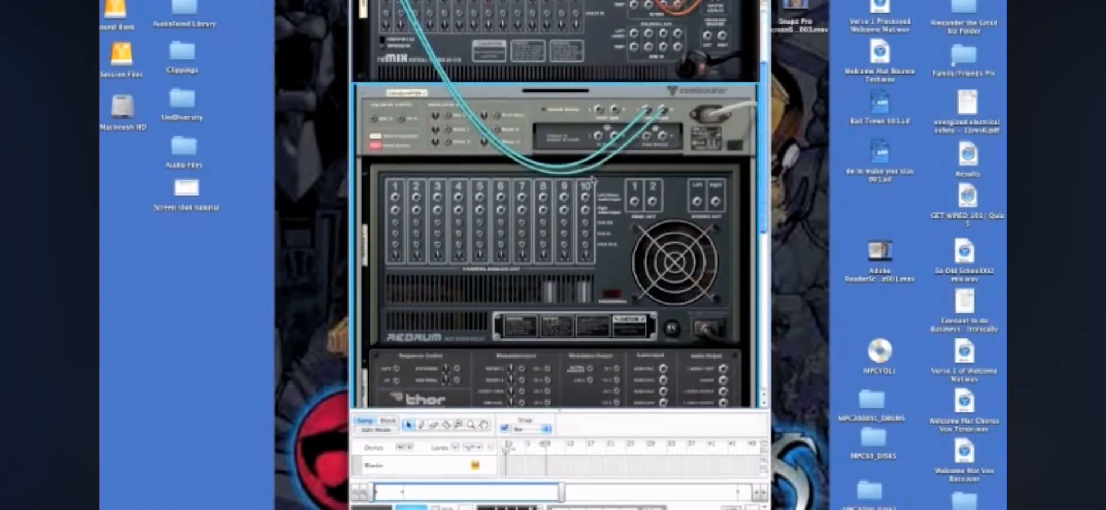
{"action": "scroll", "coordinate": [593, 179], "scroll_direction": "down", "scroll_amount": 8}
{"action": "scroll", "coordinate": [593, 177], "scroll_direction": "up", "scroll_amount": 12}
{"action": "scroll", "coordinate": [593, 176], "scroll_direction": "up", "scroll_amount": 1}
{"action": "left_click", "coordinate": [626, 167]}
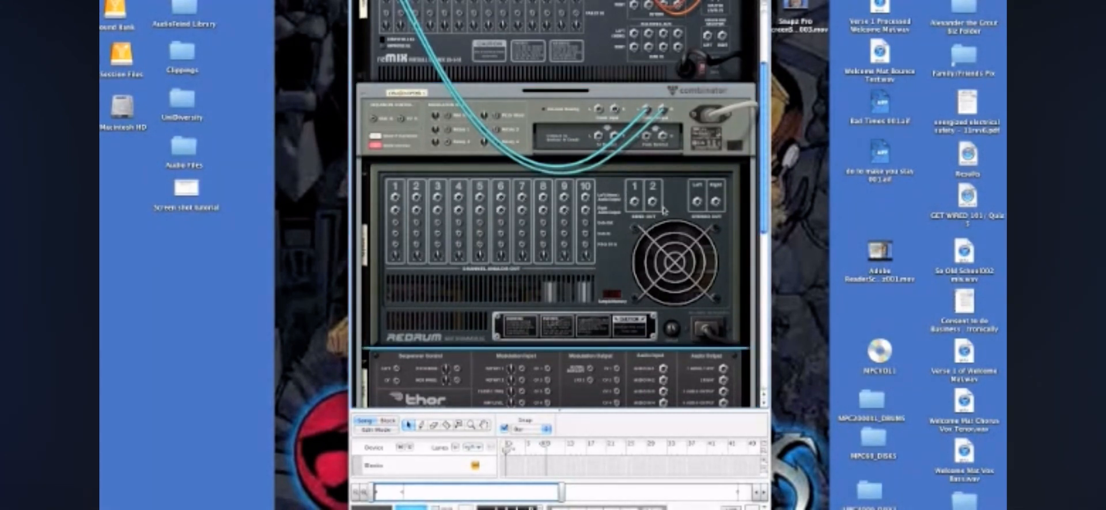
{"action": "right_click", "coordinate": [636, 163]}
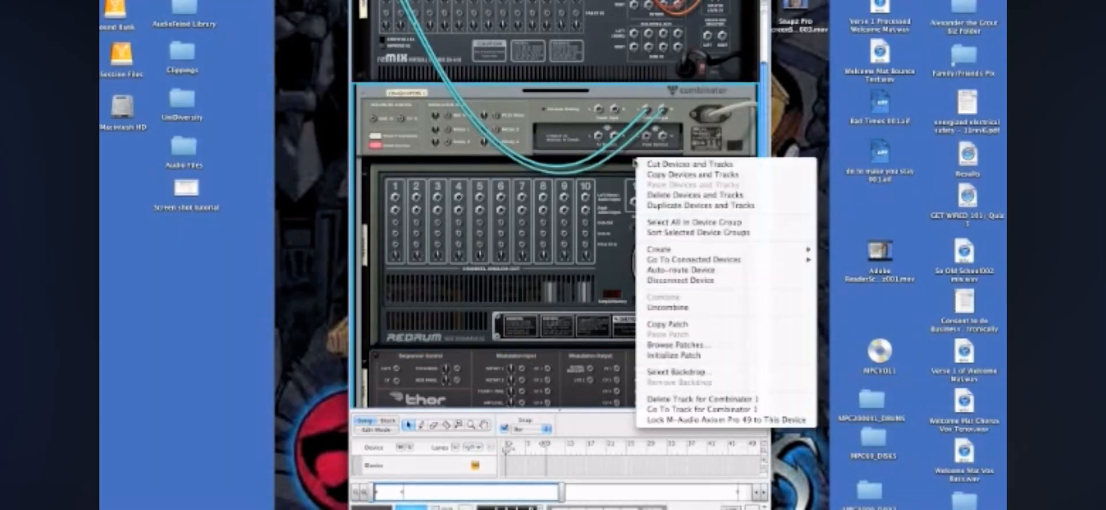
{"action": "mouse_move", "coordinate": [663, 249]}
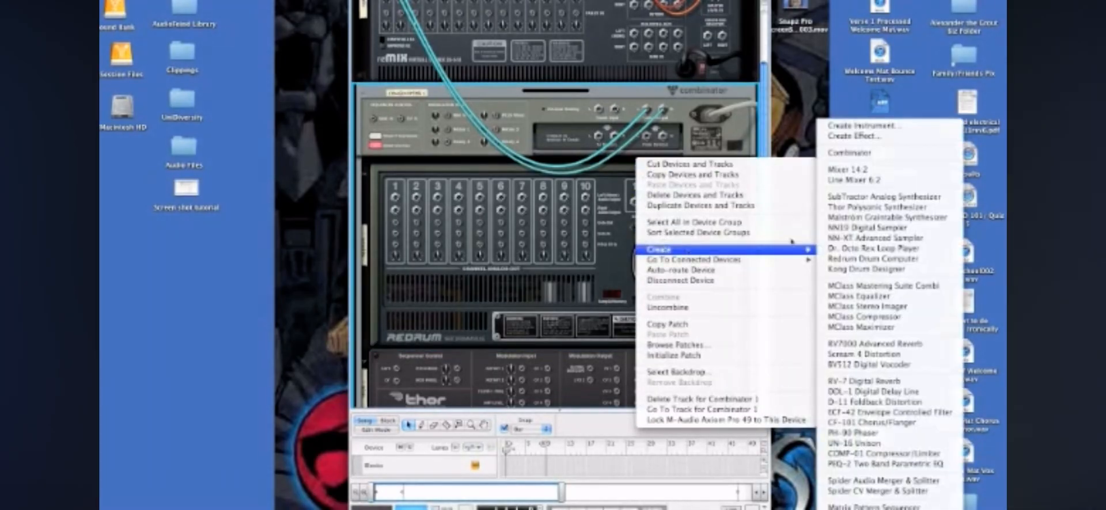
{"action": "left_click", "coordinate": [853, 180]}
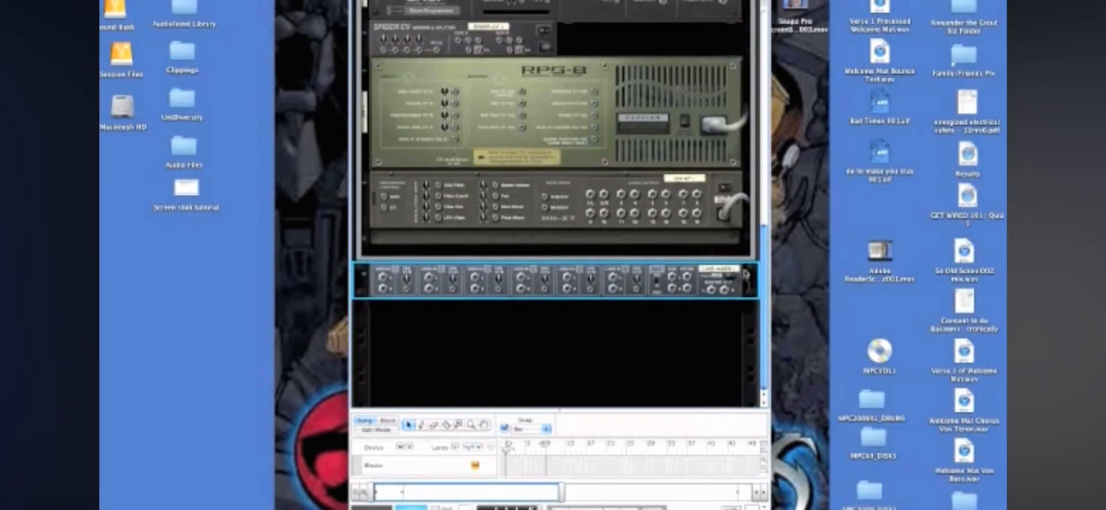
{"action": "left_click_drag", "start_coordinate": [750, 291], "coordinate": [738, 86]}
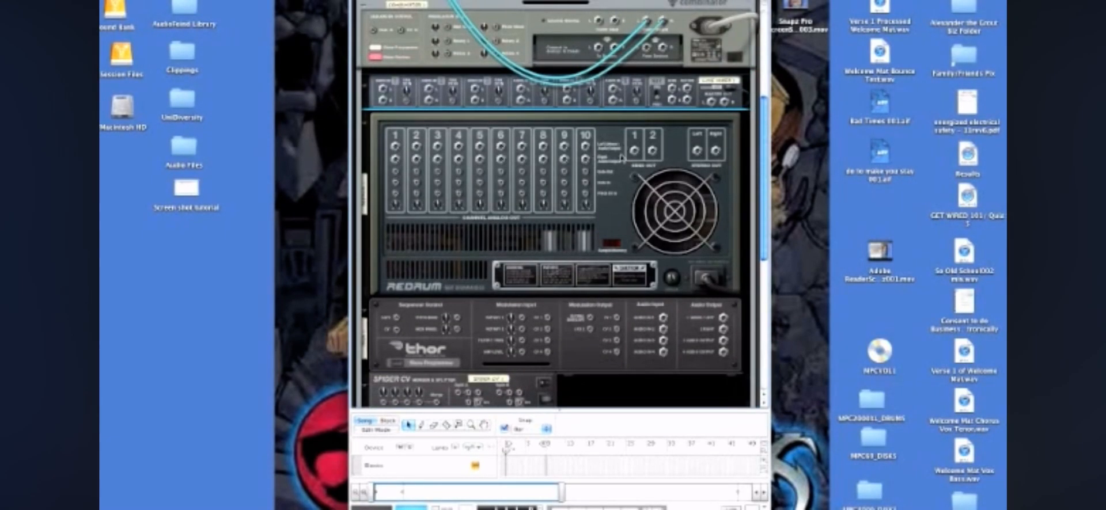
- Cable the Line Mixer's stereo master output to the Combinator's From Devices inputs
{"action": "scroll", "coordinate": [622, 157], "scroll_direction": "down", "scroll_amount": 1}
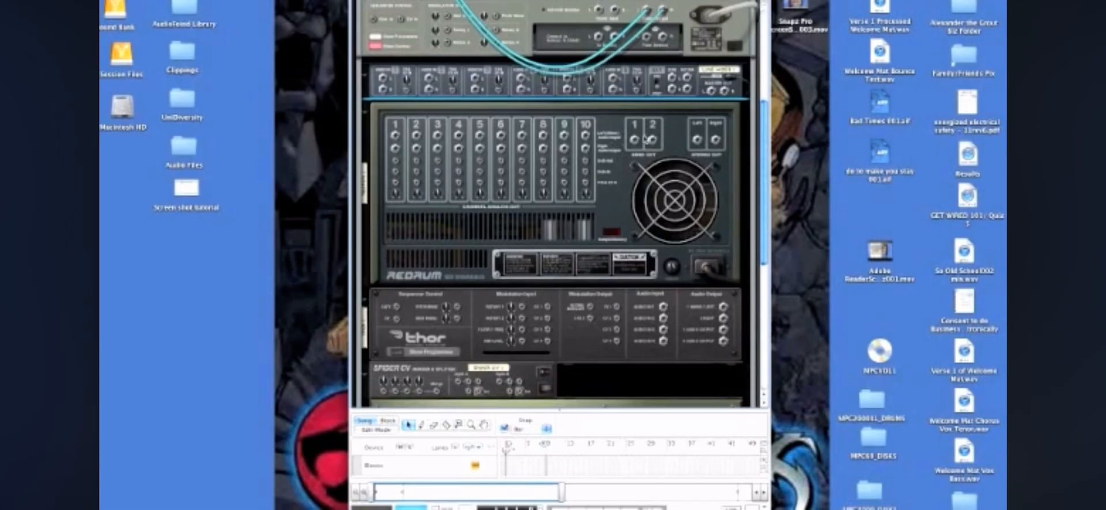
{"action": "scroll", "coordinate": [631, 124], "scroll_direction": "up", "scroll_amount": 4}
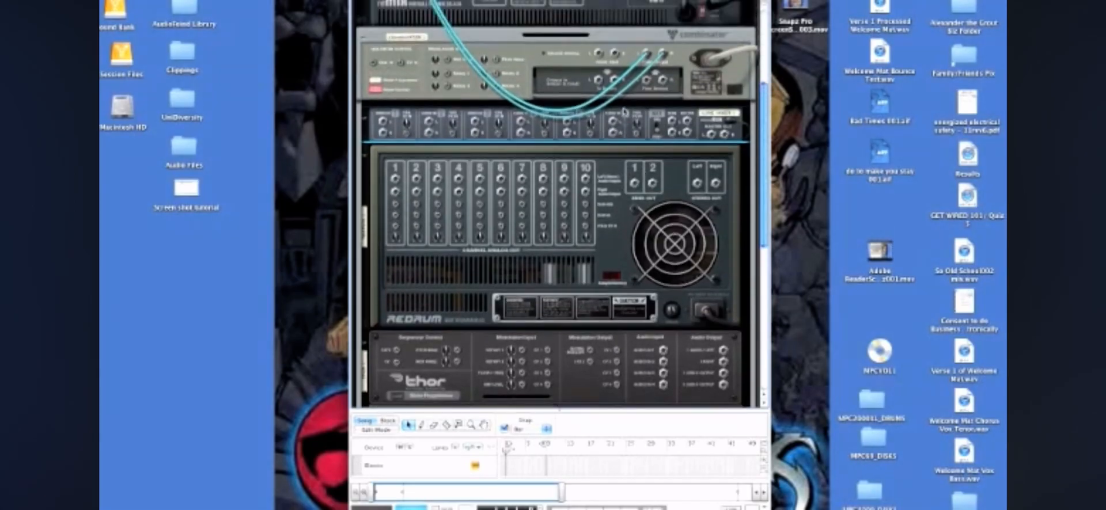
{"action": "scroll", "coordinate": [624, 111], "scroll_direction": "up", "scroll_amount": 3}
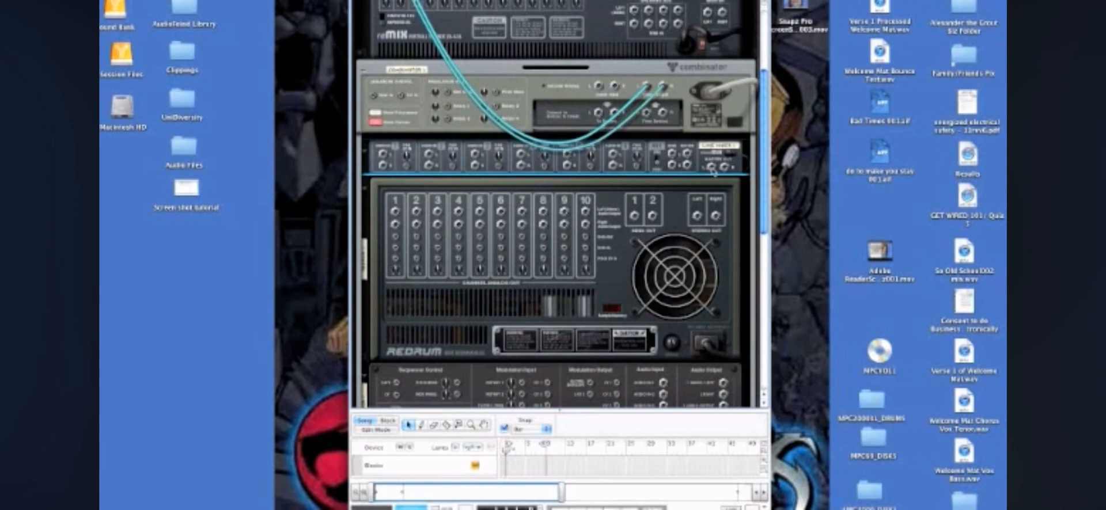
{"action": "left_click_drag", "start_coordinate": [697, 216], "coordinate": [647, 117]}
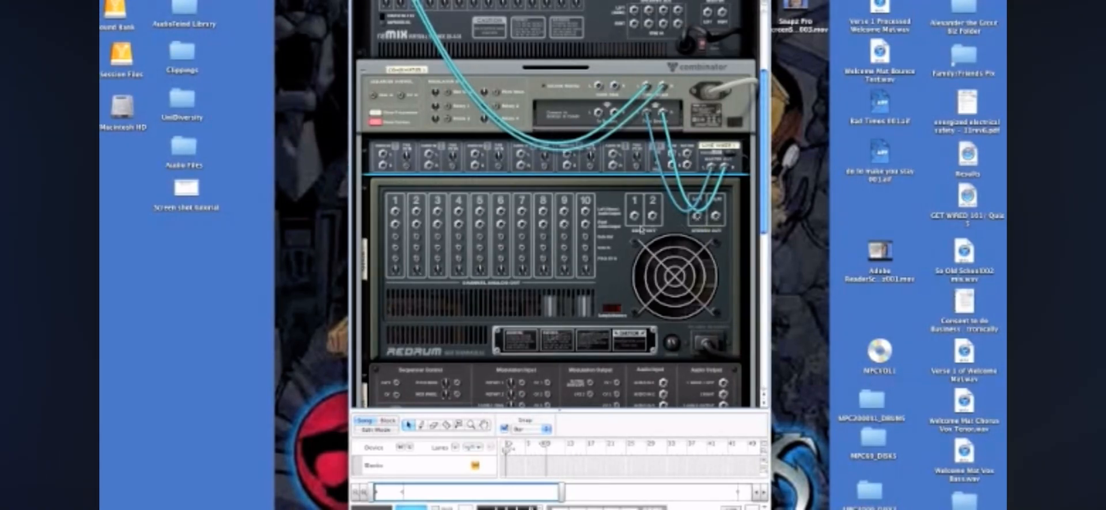
- Cable the Redrum's send outputs 1 and 2 to Line Mixer channel 1, and the Thor's audio outputs 1 and 2 to channel 2
{"action": "left_click_drag", "start_coordinate": [634, 218], "coordinate": [385, 156]}
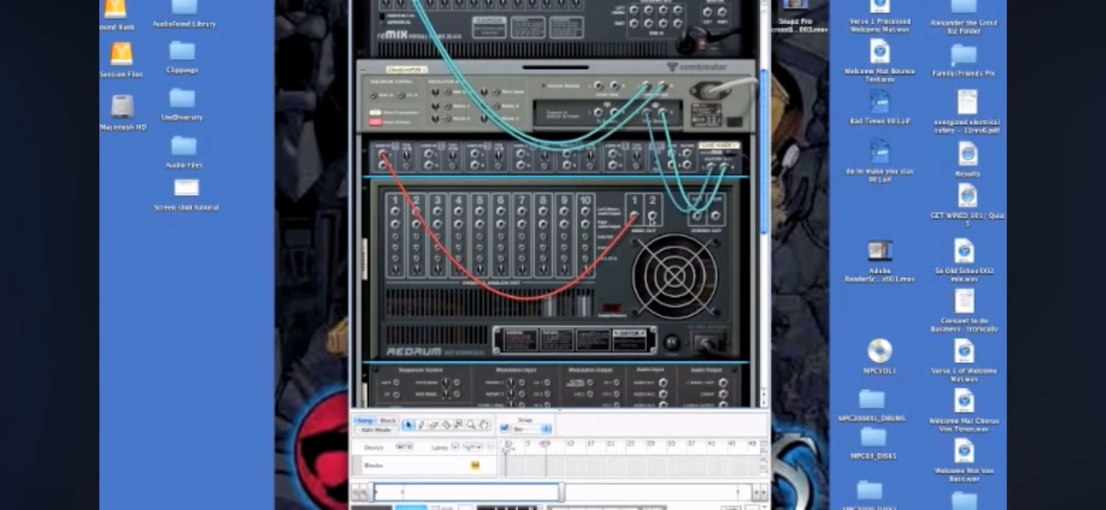
{"action": "left_click_drag", "start_coordinate": [653, 220], "coordinate": [385, 158]}
{"action": "scroll", "coordinate": [660, 269], "scroll_direction": "down", "scroll_amount": 5}
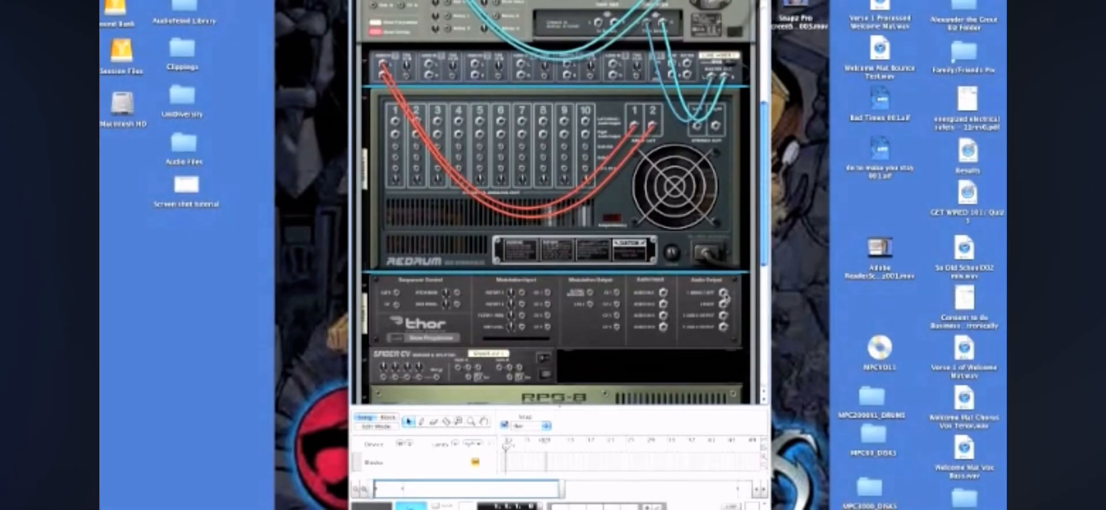
{"action": "left_click_drag", "start_coordinate": [723, 294], "coordinate": [432, 68]}
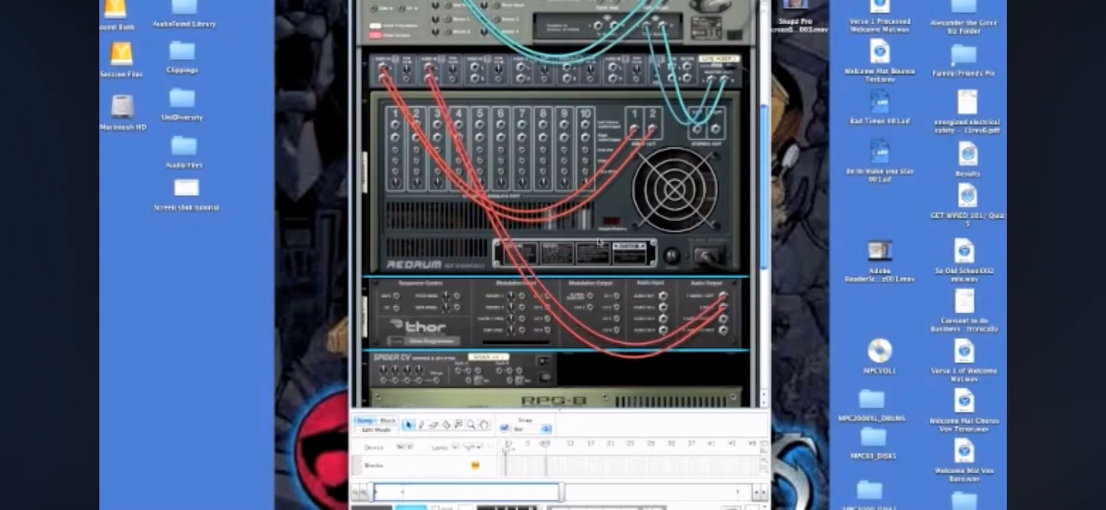
- Cable the NN-XT's first stereo output pair to the inputs of Line Mixer channel 3
{"action": "scroll", "coordinate": [612, 244], "scroll_direction": "down", "scroll_amount": 1}
{"action": "scroll", "coordinate": [610, 241], "scroll_direction": "down", "scroll_amount": 5}
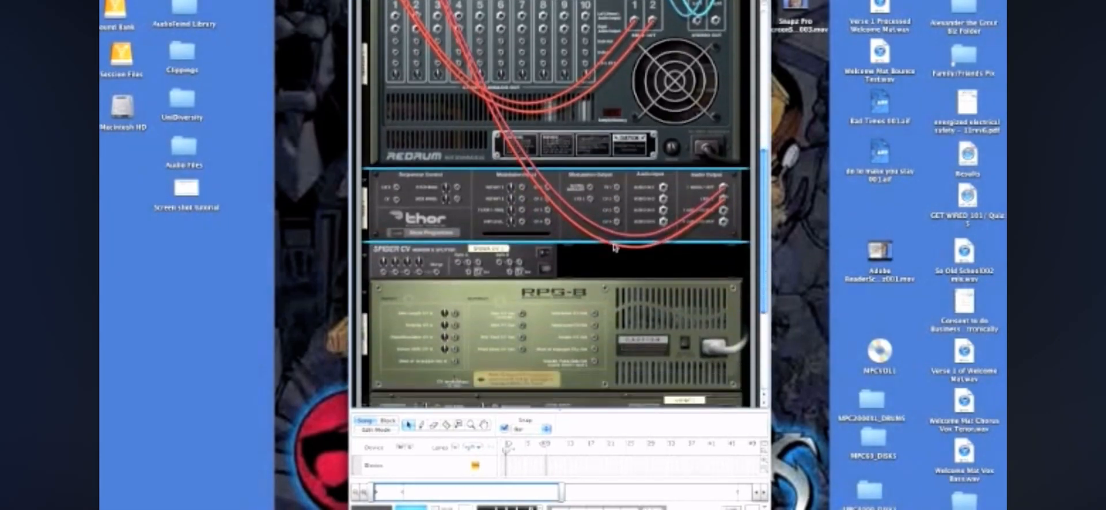
{"action": "scroll", "coordinate": [613, 244], "scroll_direction": "down", "scroll_amount": 3}
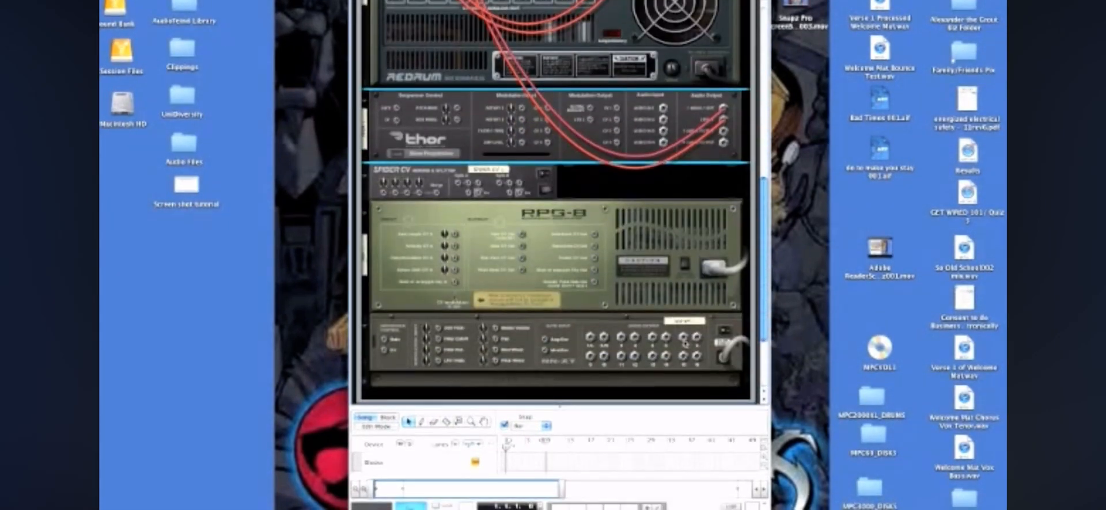
{"action": "left_click_drag", "start_coordinate": [590, 342], "coordinate": [477, 99]}
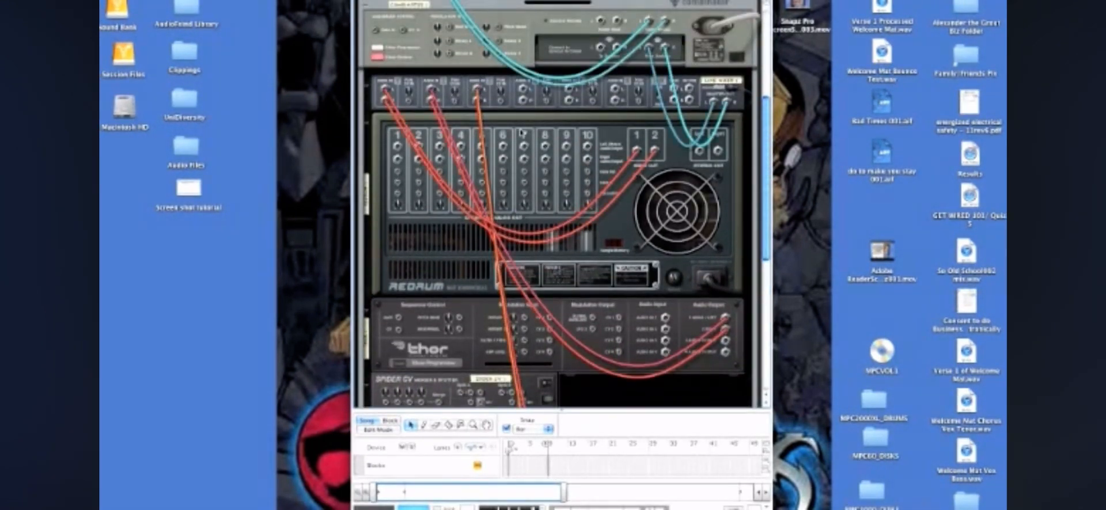
- Create a sequencer track for the RPG-8 arpeggiator, Arp 1
{"action": "scroll", "coordinate": [520, 132], "scroll_direction": "down", "scroll_amount": 1}
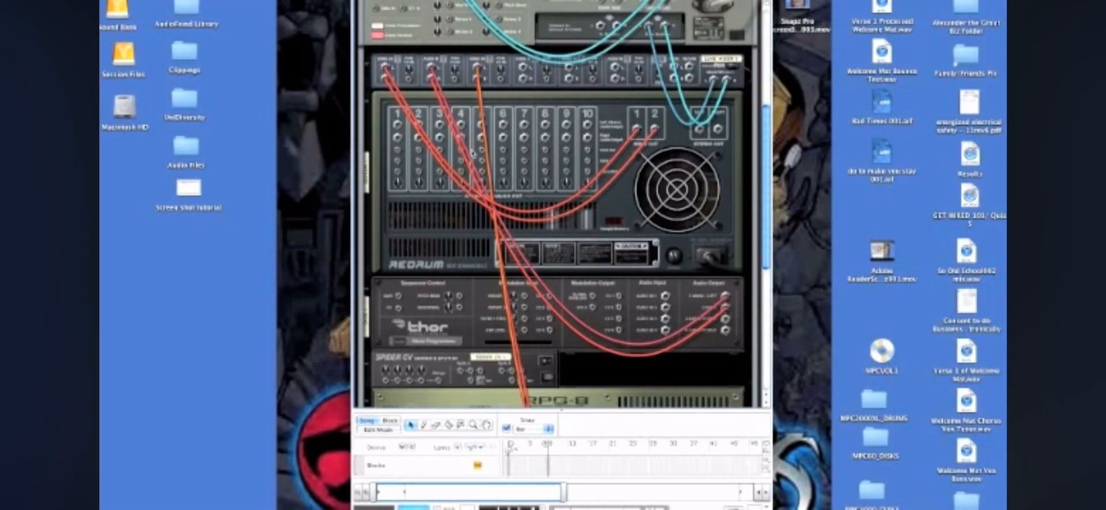
{"action": "scroll", "coordinate": [616, 196], "scroll_direction": "down", "scroll_amount": 2}
{"action": "scroll", "coordinate": [617, 196], "scroll_direction": "down", "scroll_amount": 4}
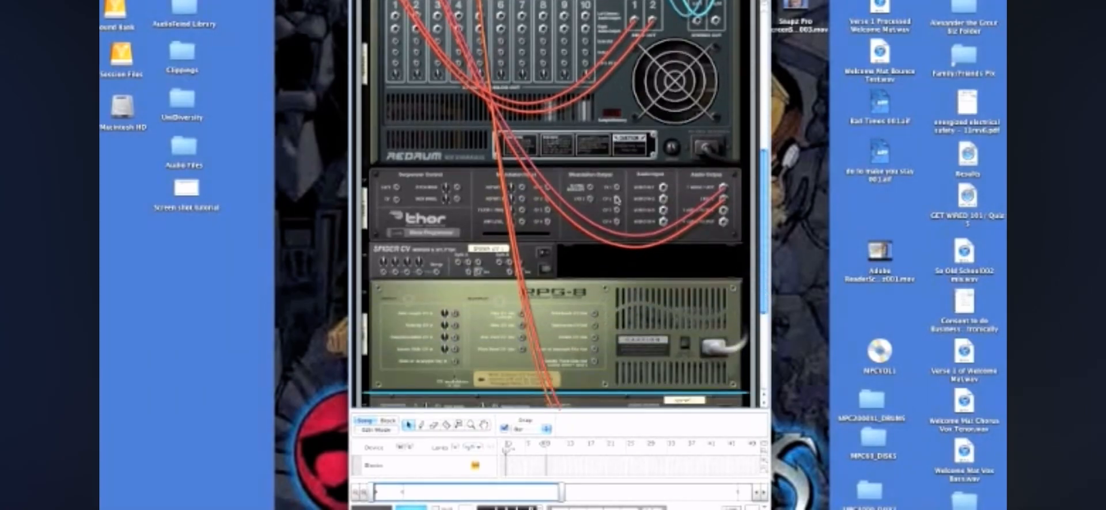
{"action": "scroll", "coordinate": [616, 196], "scroll_direction": "down", "scroll_amount": 2}
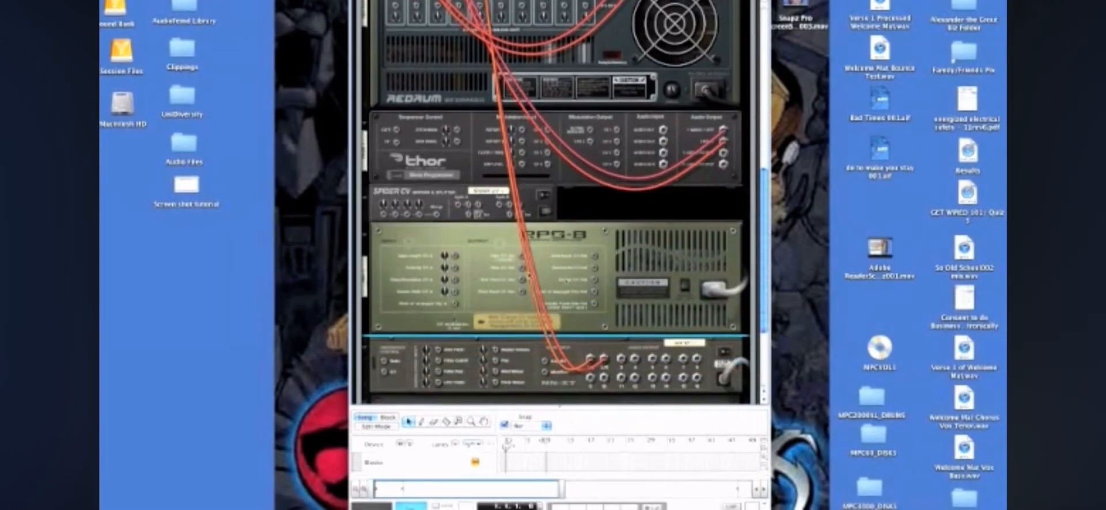
{"action": "left_click", "coordinate": [562, 263]}
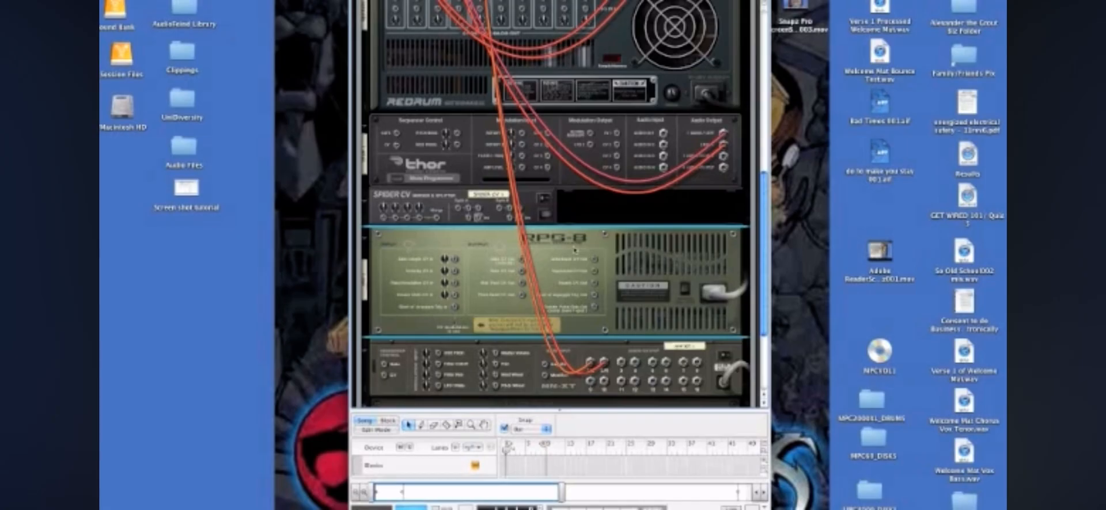
{"action": "right_click", "coordinate": [575, 250]}
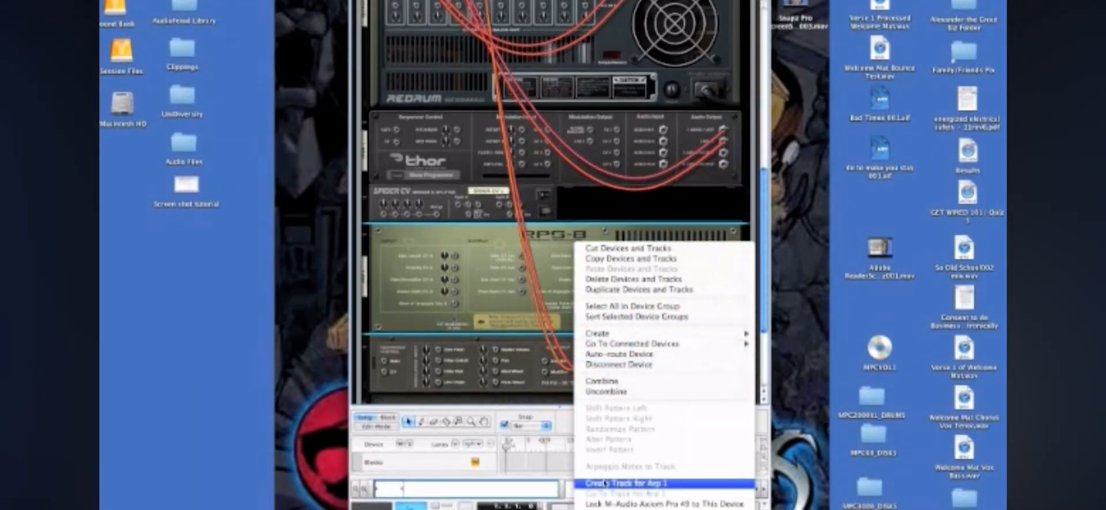
{"action": "left_click", "coordinate": [604, 484]}
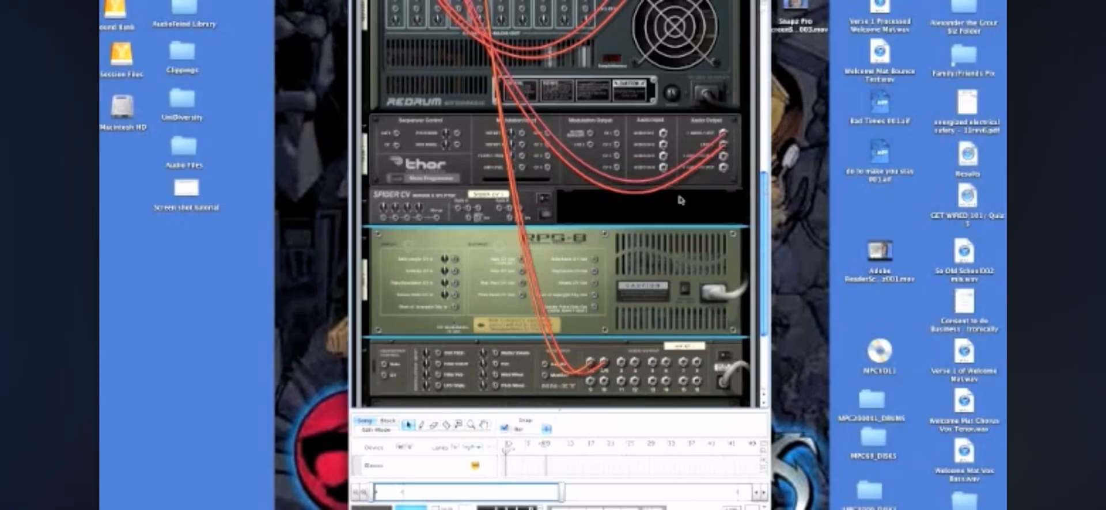
{"action": "scroll", "coordinate": [676, 190], "scroll_direction": "down", "scroll_amount": 3}
{"action": "scroll", "coordinate": [682, 202], "scroll_direction": "up", "scroll_amount": 10}
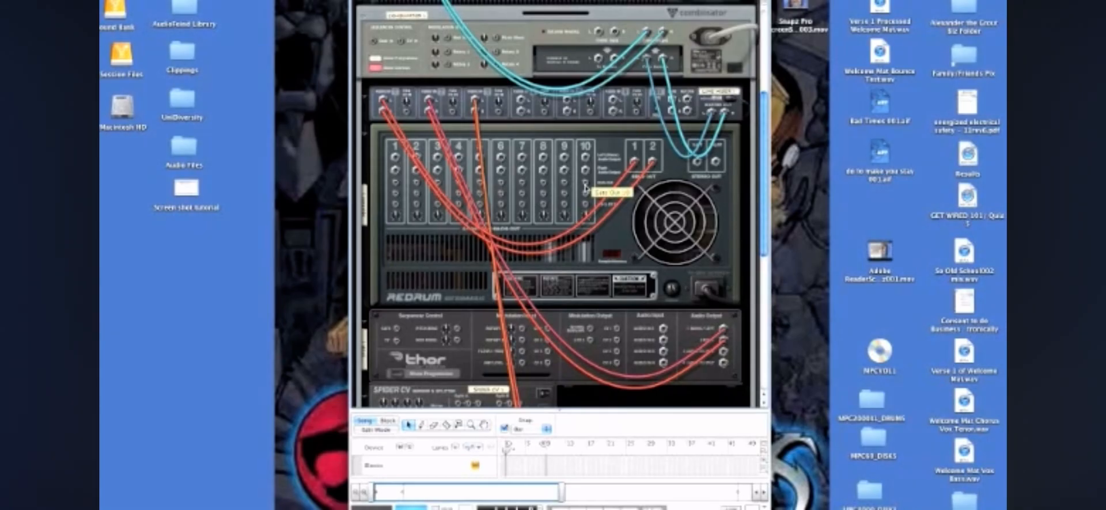
{"action": "left_click_drag", "start_coordinate": [585, 185], "coordinate": [460, 328]}
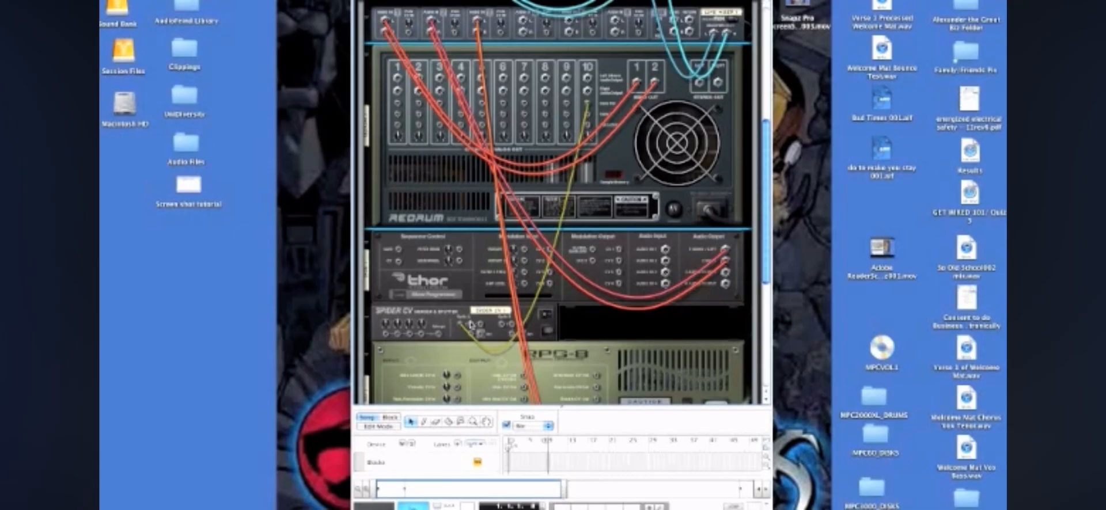
{"action": "scroll", "coordinate": [574, 227], "scroll_direction": "down", "scroll_amount": 4}
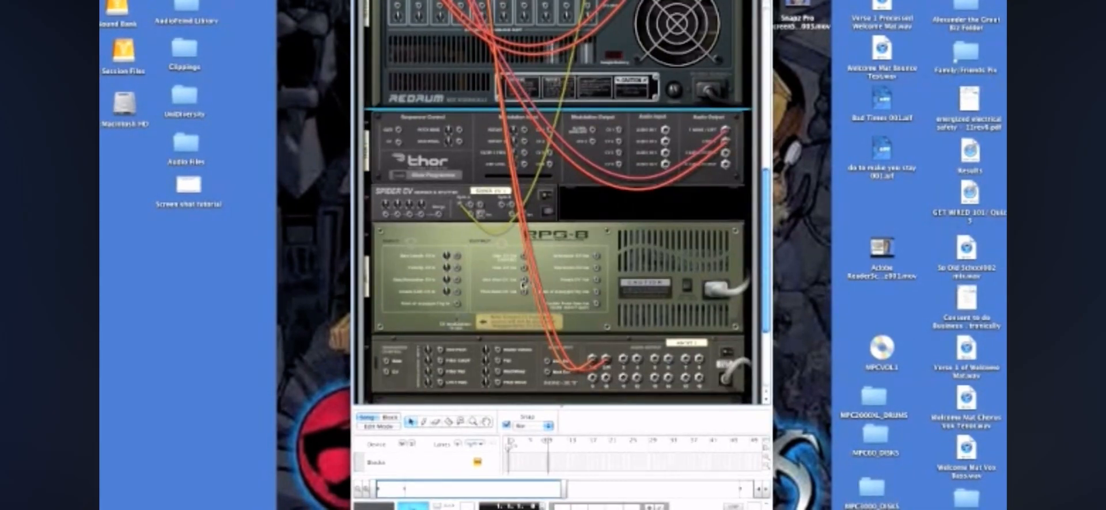
{"action": "left_click_drag", "start_coordinate": [524, 267], "coordinate": [501, 213]}
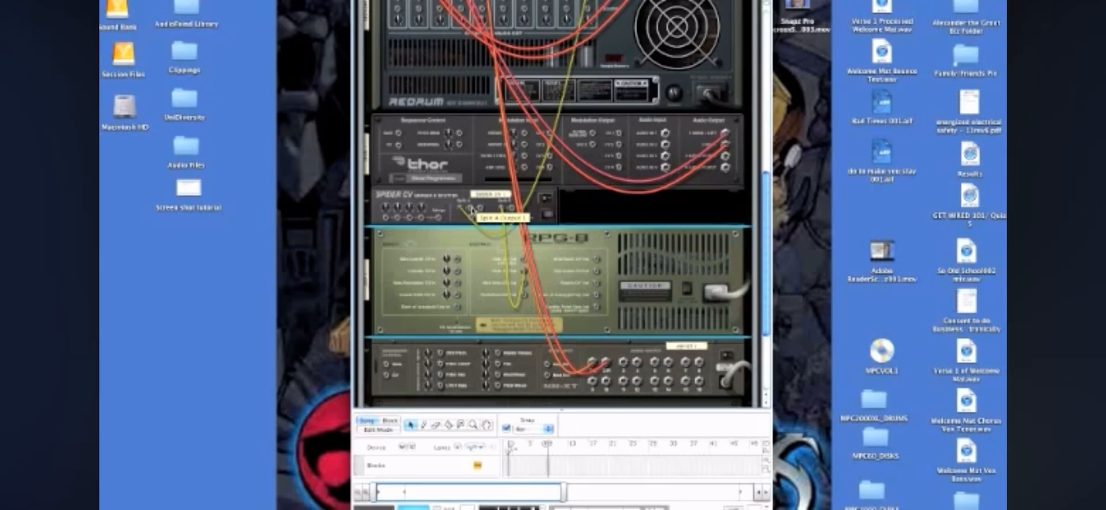
- Cable the Spider CV's Split A Output 1 to the Thor's sequencer Gate input, and Split B Output 1 to its CV input
{"action": "left_click", "coordinate": [472, 210]}
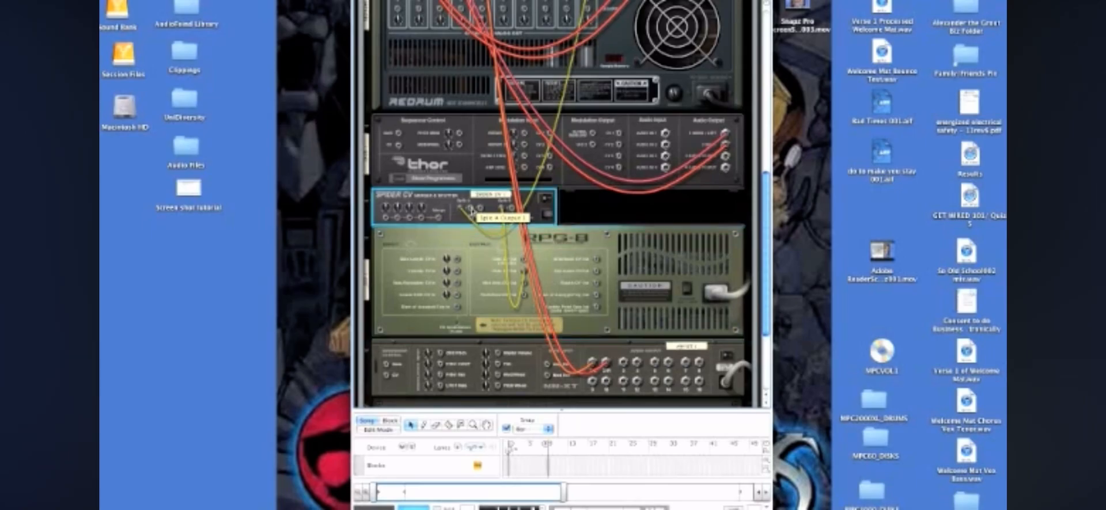
{"action": "left_click_drag", "start_coordinate": [535, 206], "coordinate": [397, 134]}
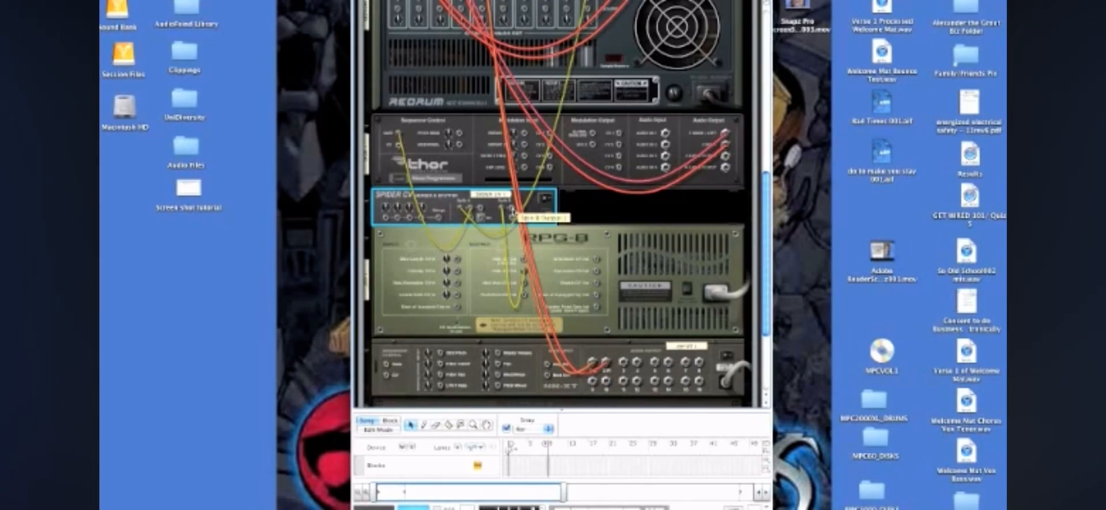
{"action": "left_click_drag", "start_coordinate": [512, 213], "coordinate": [398, 146]}
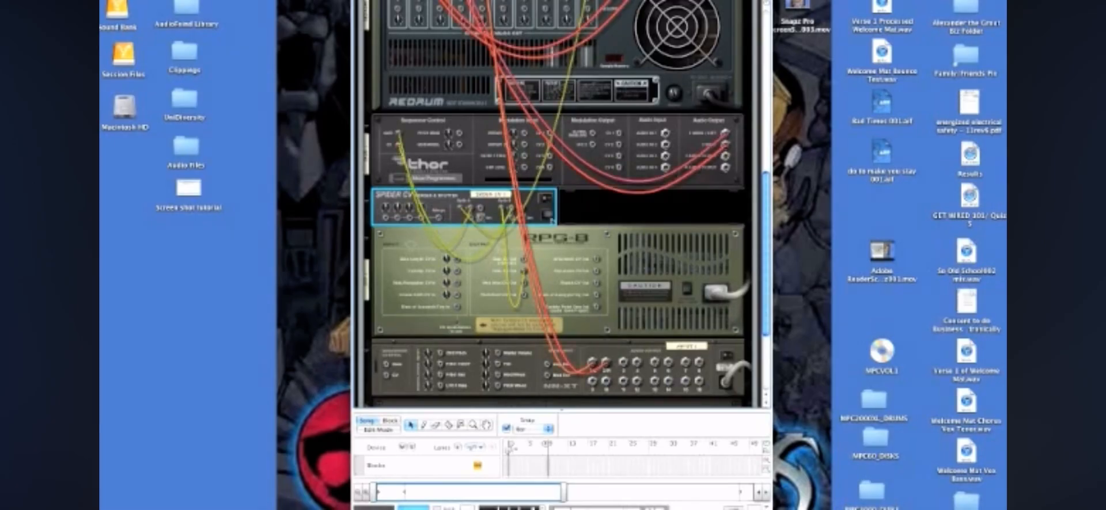
{"action": "scroll", "coordinate": [552, 222], "scroll_direction": "up", "scroll_amount": 3}
{"action": "scroll", "coordinate": [552, 223], "scroll_direction": "up", "scroll_amount": 2}
{"action": "scroll", "coordinate": [553, 222], "scroll_direction": "down", "scroll_amount": 3}
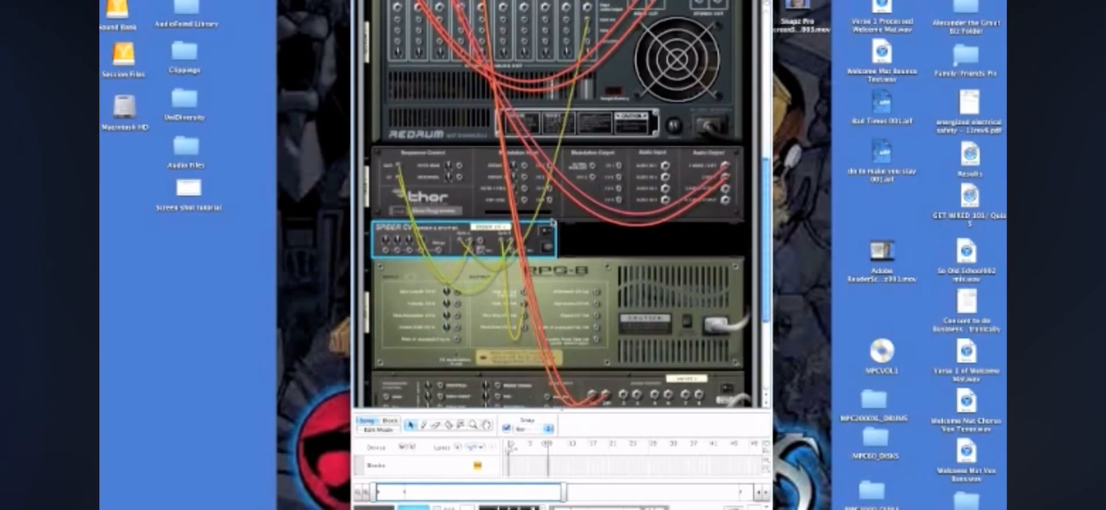
{"action": "scroll", "coordinate": [552, 223], "scroll_direction": "up", "scroll_amount": 5}
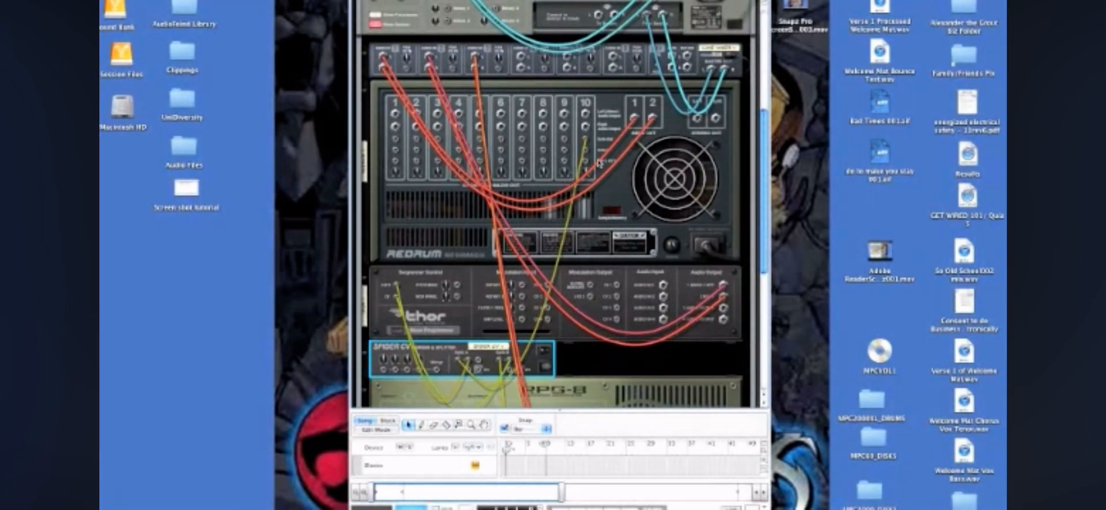
- Select drum channel 10 on the Redrum's front panel and make the sequencer area slightly taller
{"action": "key", "text": "Tab"}
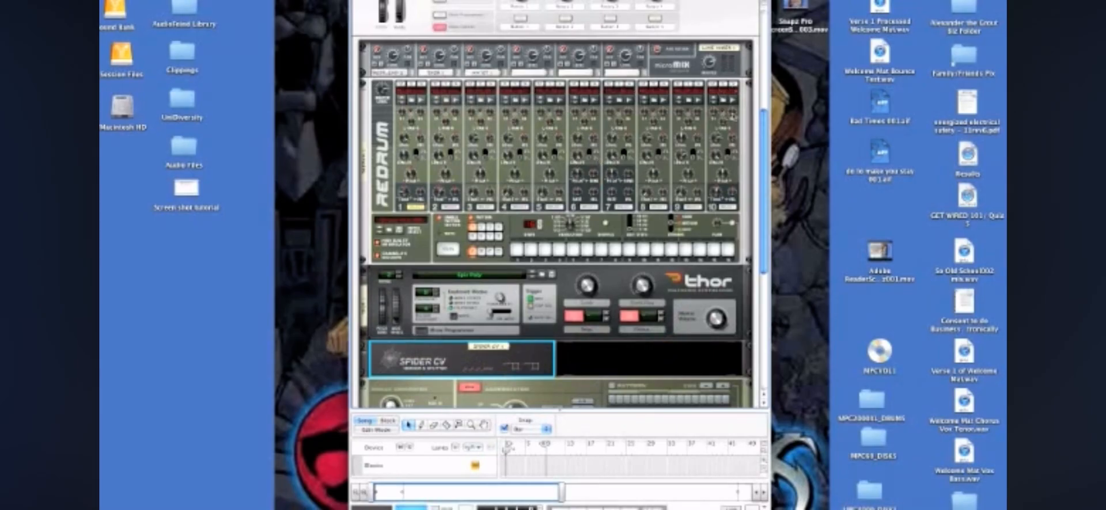
{"action": "left_click", "coordinate": [729, 208]}
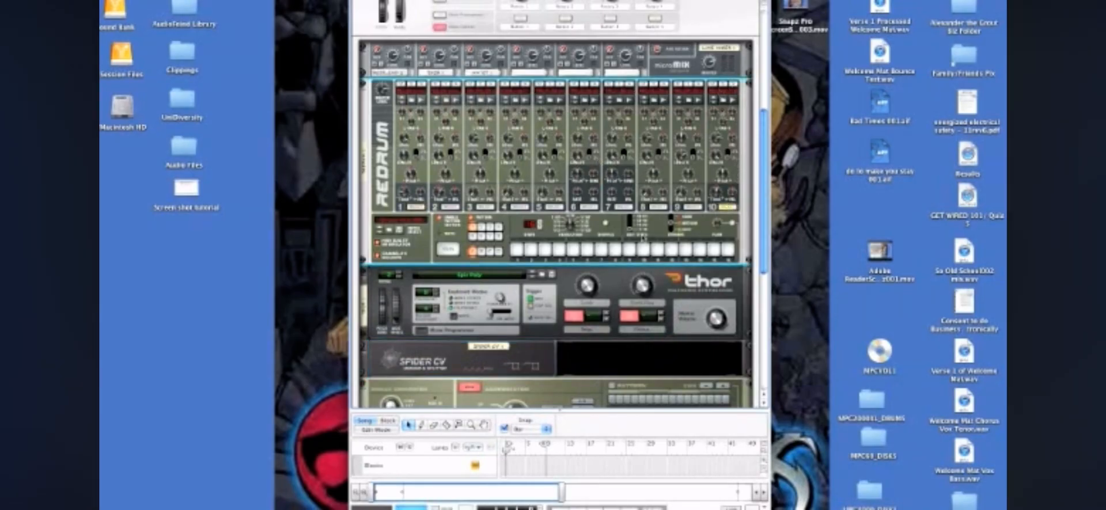
{"action": "scroll", "coordinate": [593, 224], "scroll_direction": "down", "scroll_amount": 3}
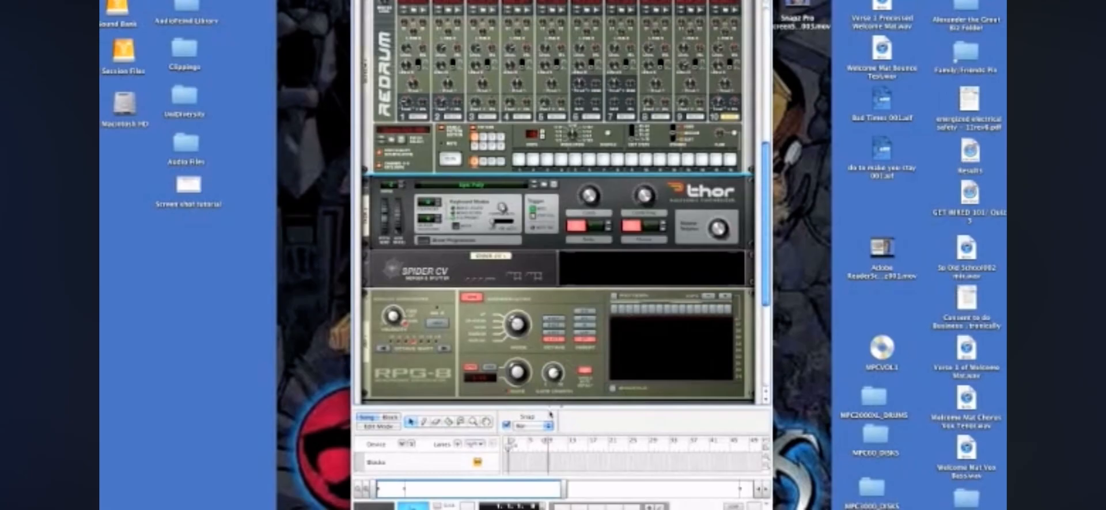
{"action": "left_click_drag", "start_coordinate": [550, 415], "coordinate": [553, 151]}
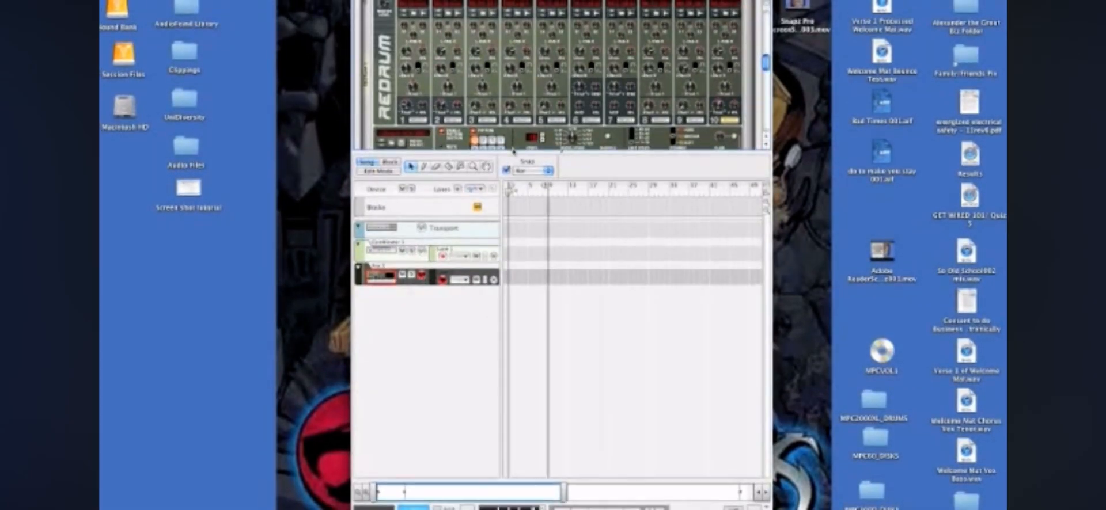
{"action": "left_click_drag", "start_coordinate": [514, 144], "coordinate": [518, 392]}
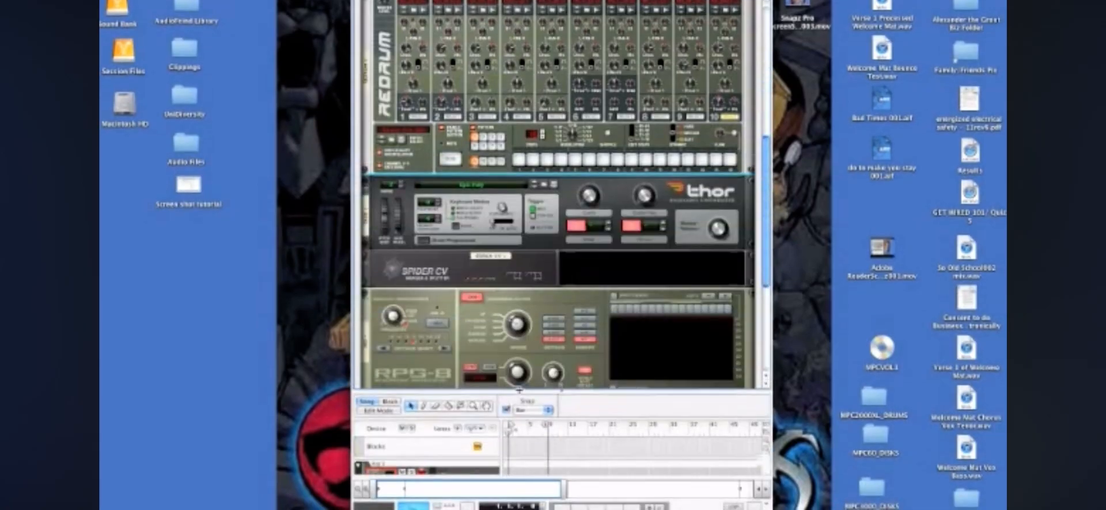
{"action": "scroll", "coordinate": [553, 272], "scroll_direction": "down", "scroll_amount": 5}
{"action": "scroll", "coordinate": [555, 273], "scroll_direction": "up", "scroll_amount": 4}
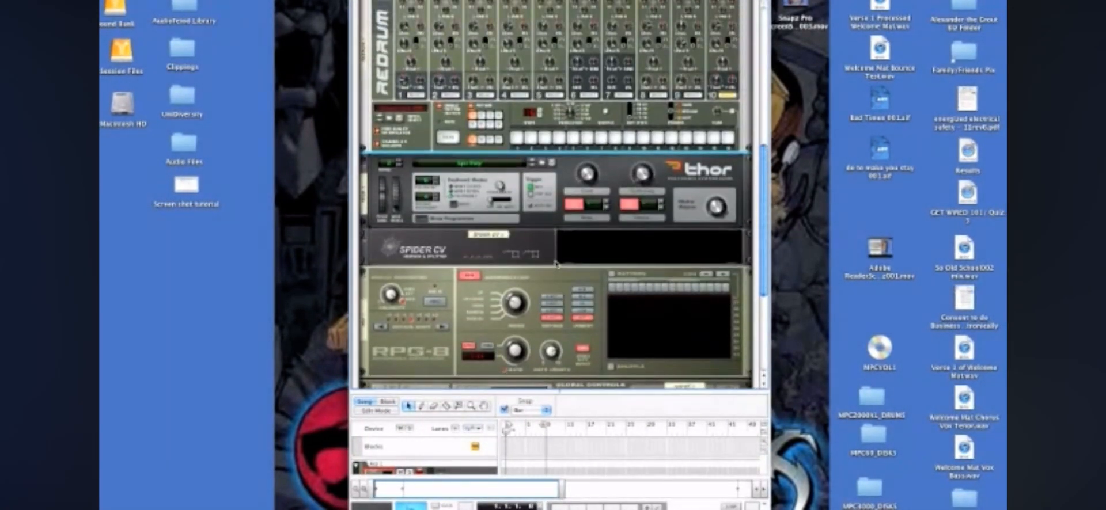
- Start playback and program Redrum channel 10 to trigger on steps 1, 5, 9, 10 and 13
{"action": "key", "text": "space"}
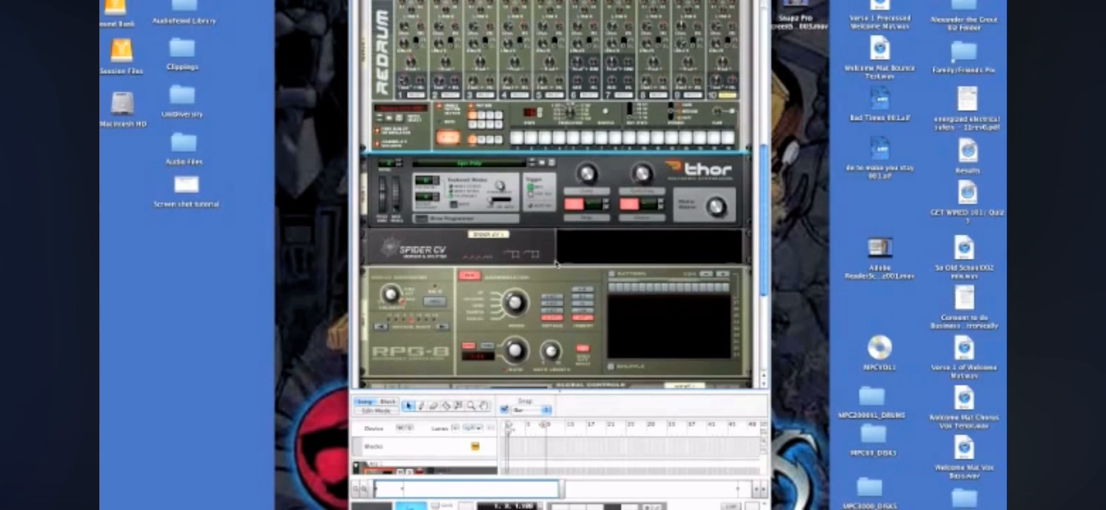
{"action": "scroll", "coordinate": [555, 264], "scroll_direction": "up", "scroll_amount": 4}
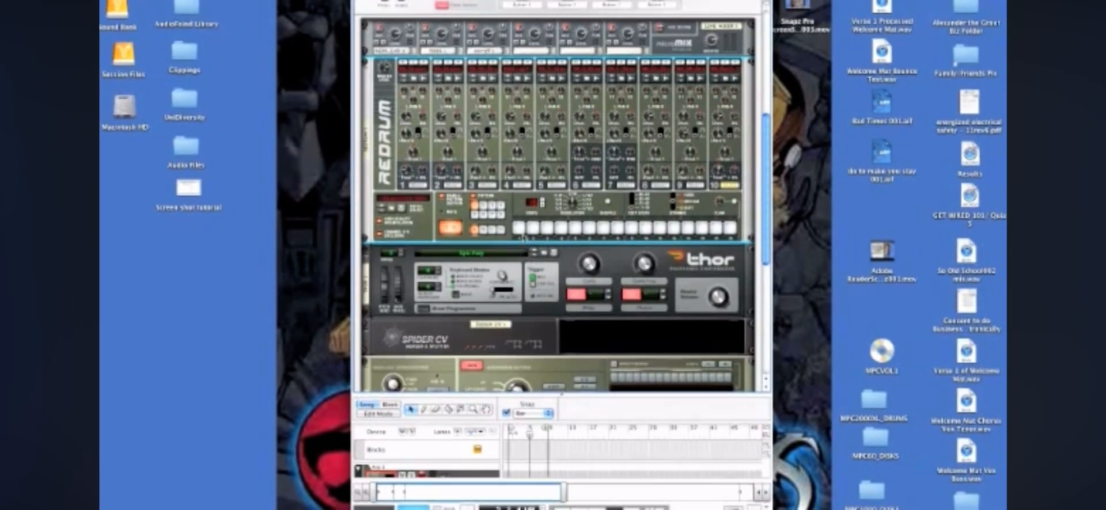
{"action": "left_click", "coordinate": [521, 229]}
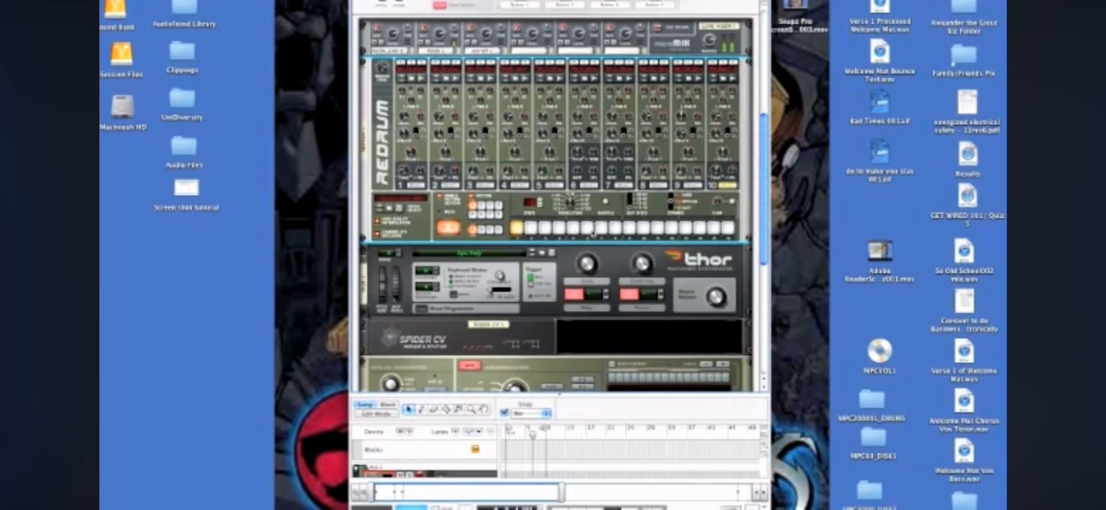
{"action": "left_click", "coordinate": [575, 229]}
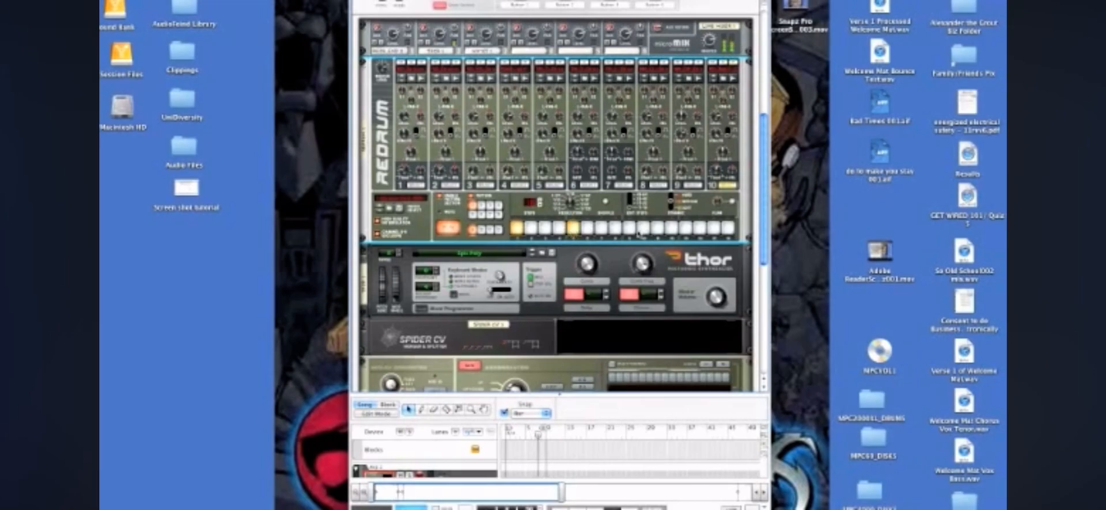
{"action": "left_click", "coordinate": [686, 229]}
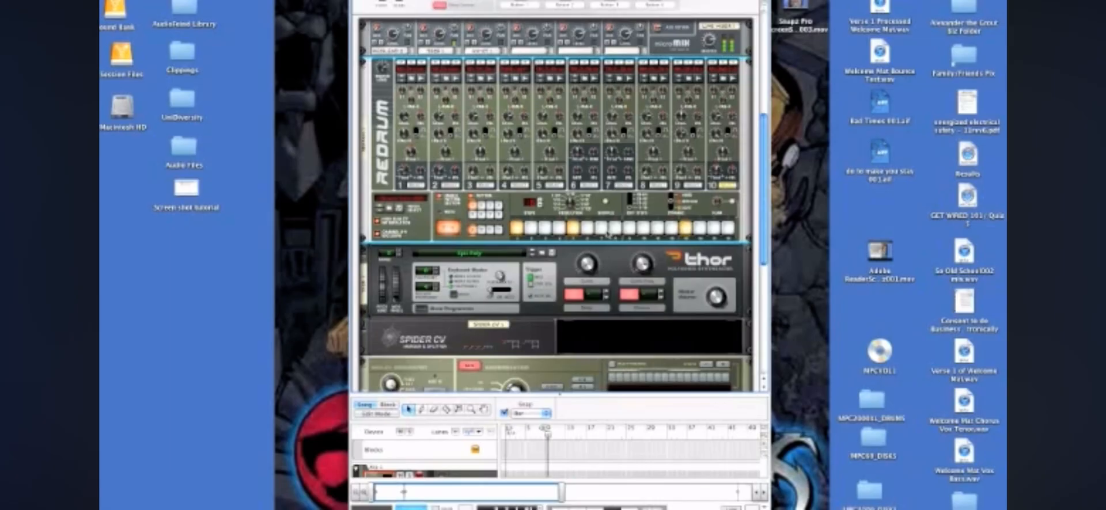
{"action": "left_click", "coordinate": [629, 228]}
{"action": "left_click", "coordinate": [644, 228]}
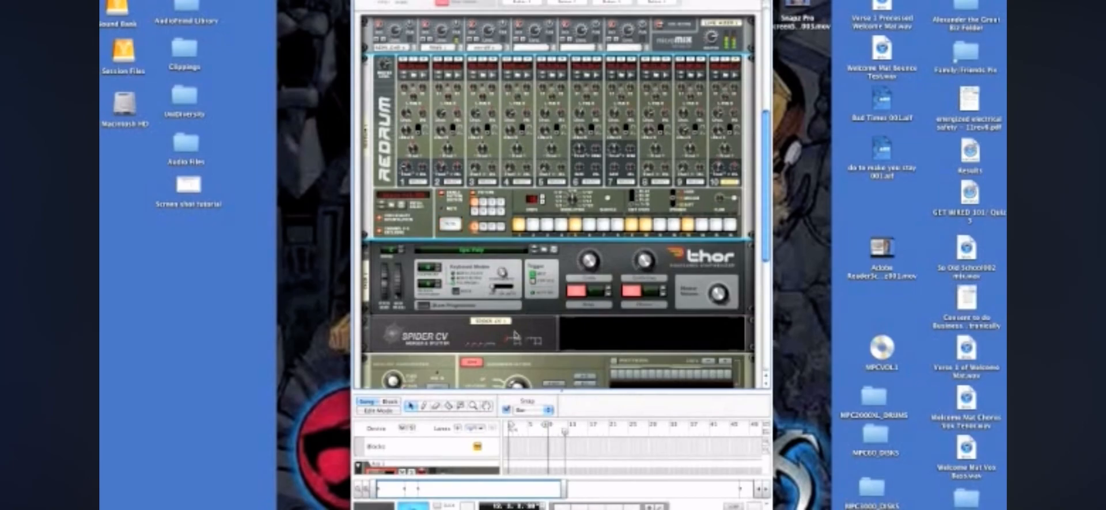
- Open the Thor's patch browser and keep the file filter on Thor patches
{"action": "scroll", "coordinate": [540, 275], "scroll_direction": "down", "scroll_amount": 2}
{"action": "scroll", "coordinate": [541, 275], "scroll_direction": "down", "scroll_amount": 1}
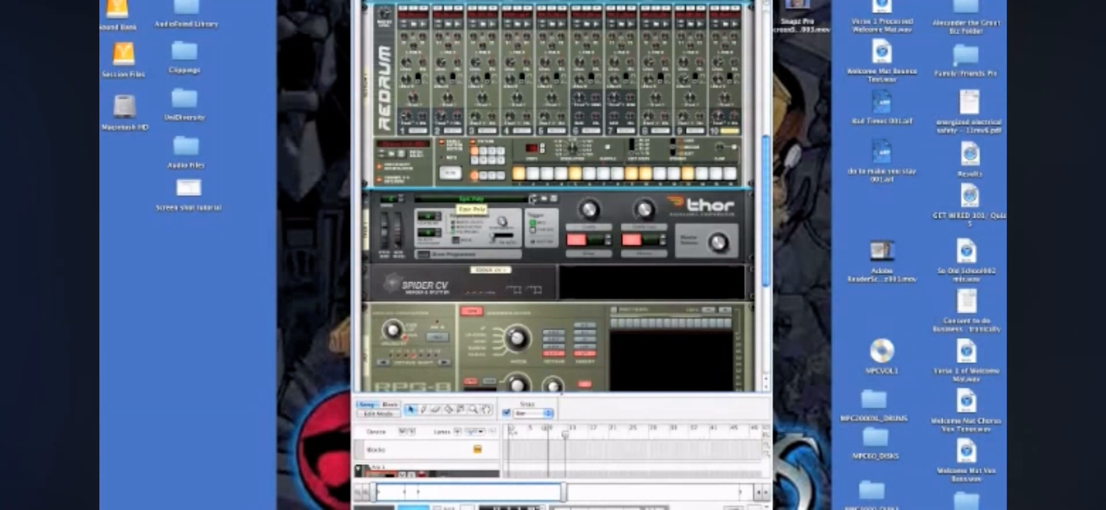
{"action": "left_click", "coordinate": [545, 200]}
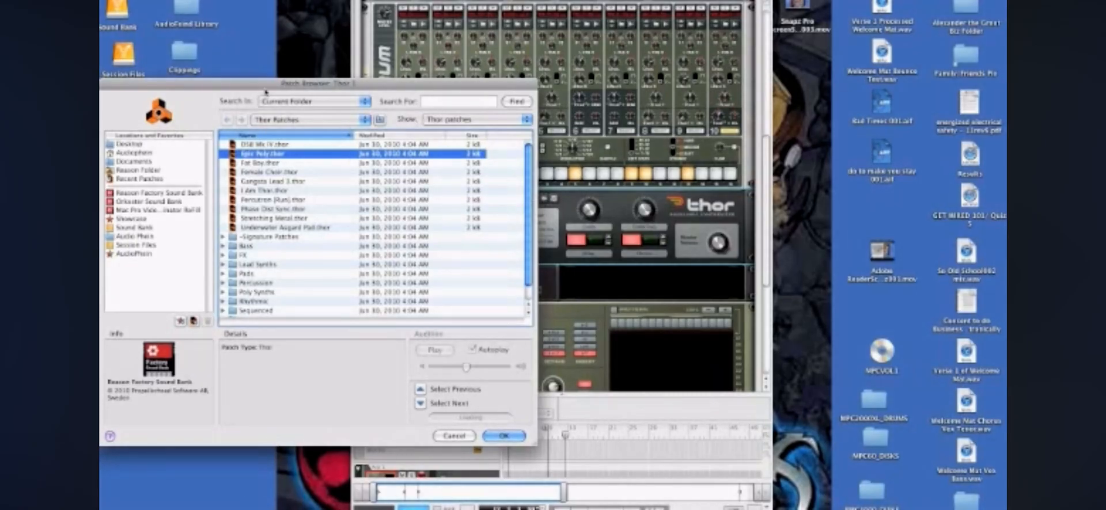
{"action": "left_click_drag", "start_coordinate": [266, 89], "coordinate": [497, 61]}
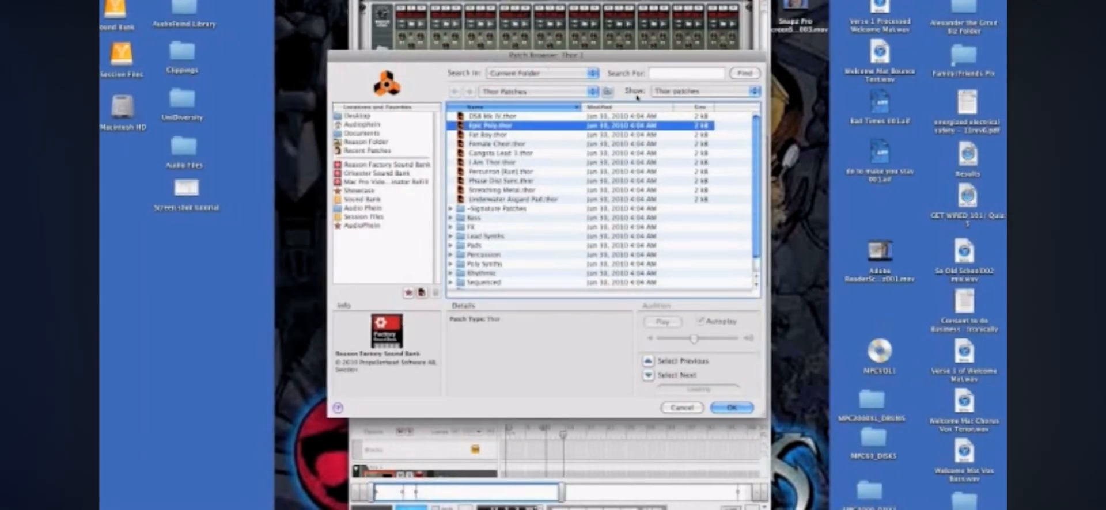
{"action": "left_click", "coordinate": [676, 92]}
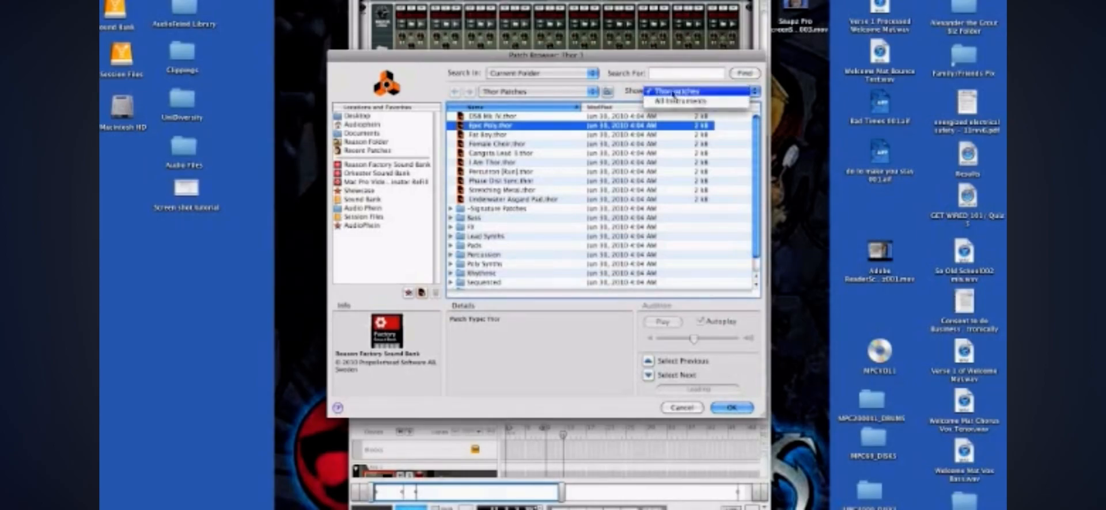
{"action": "left_click", "coordinate": [671, 92]}
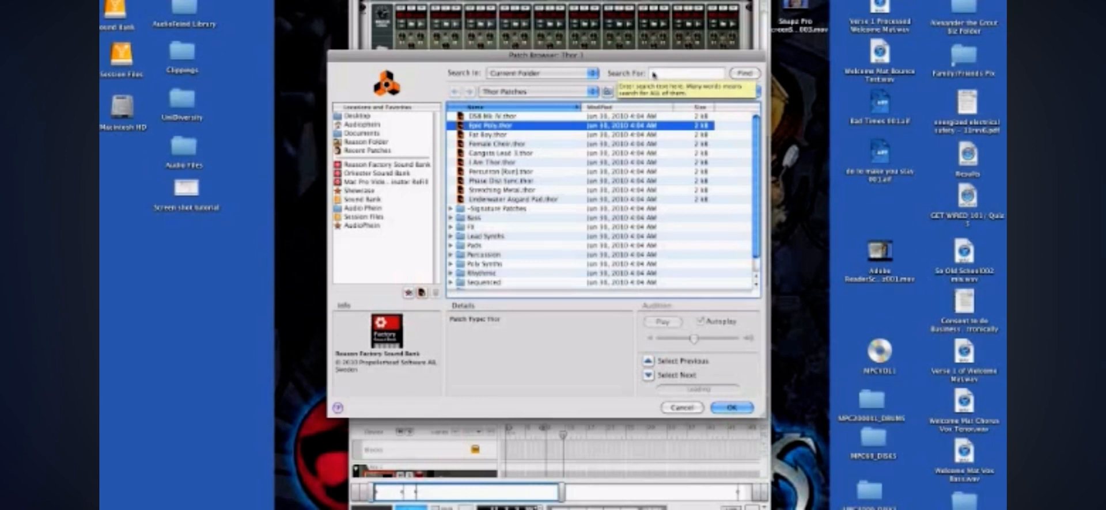
- Search the current folder for "808 BD" and load 808 BD.thor into the Thor
{"action": "left_click", "coordinate": [652, 74]}
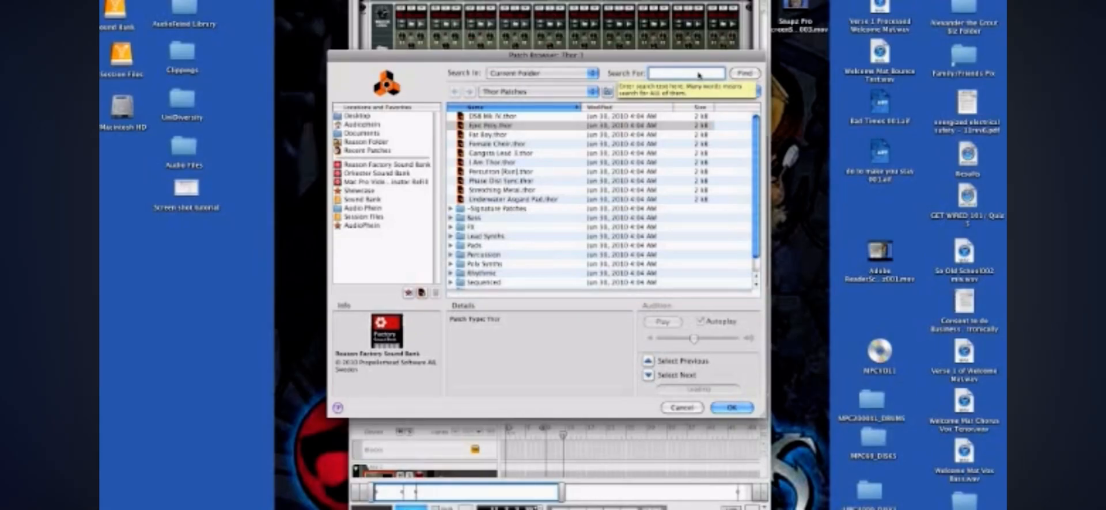
{"action": "type", "text": "808"}
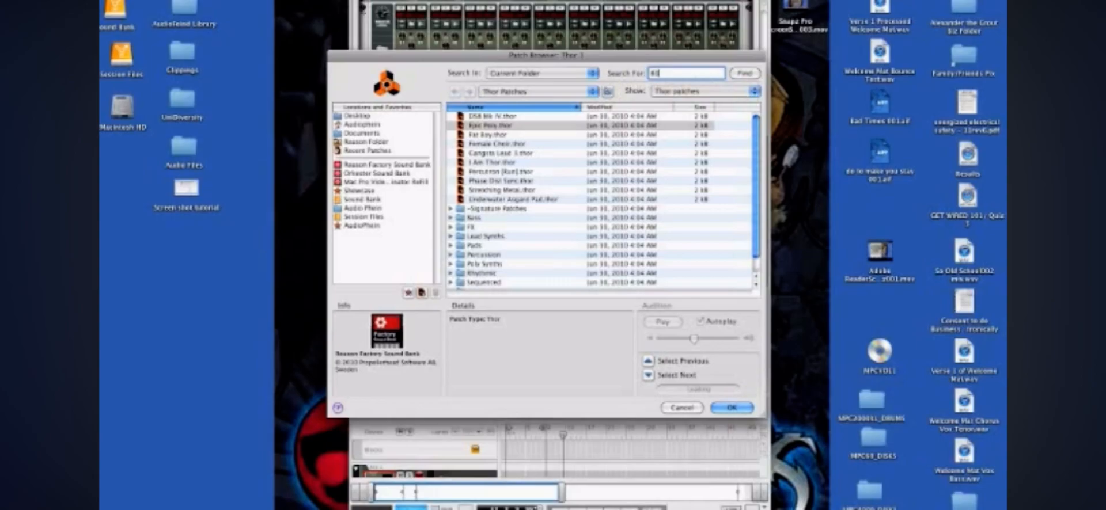
{"action": "type", "text": " BD"}
{"action": "left_click", "coordinate": [749, 75]}
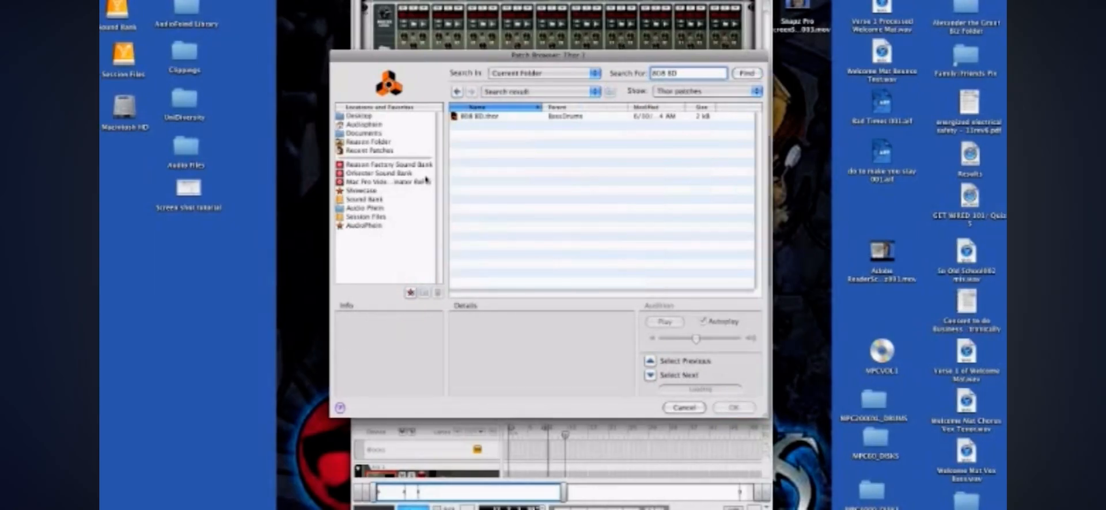
{"action": "left_click", "coordinate": [468, 117]}
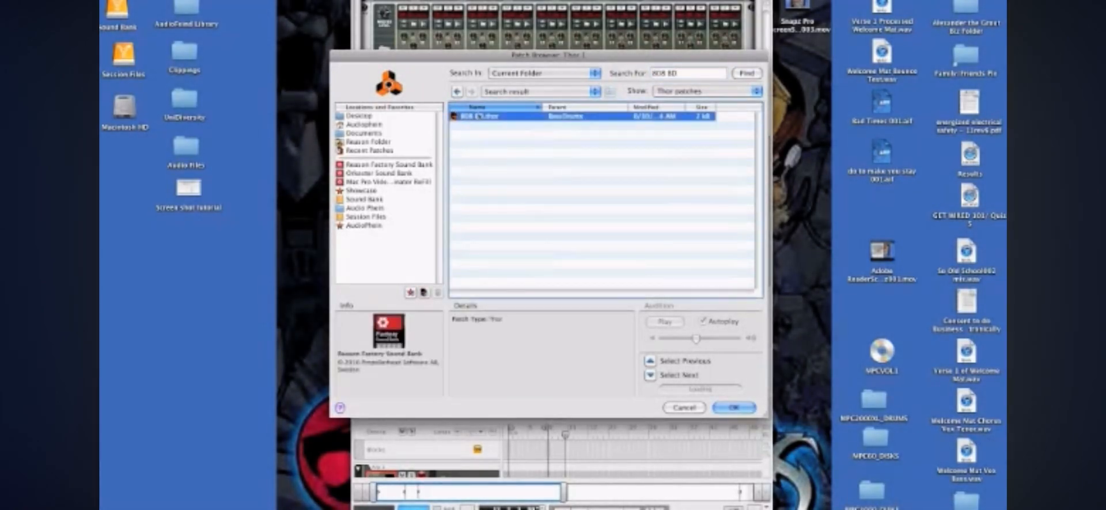
{"action": "left_click", "coordinate": [747, 408]}
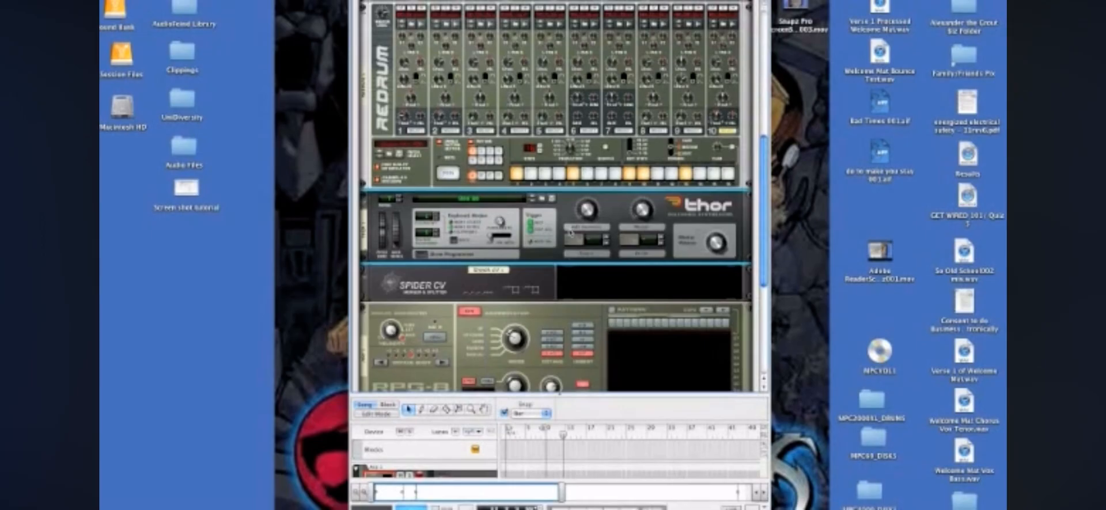
- Play the song from the start to hear the Redrum channel 10 pattern trigger the Thor's 808 BD patch
{"action": "scroll", "coordinate": [571, 232], "scroll_direction": "down", "scroll_amount": 2}
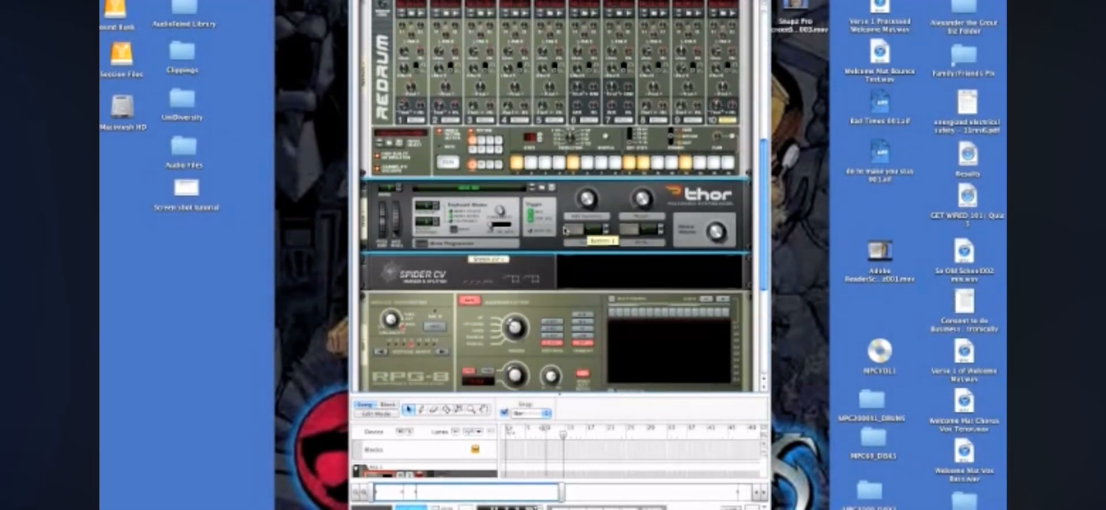
{"action": "key", "text": "shift+Return"}
{"action": "key", "text": "space"}
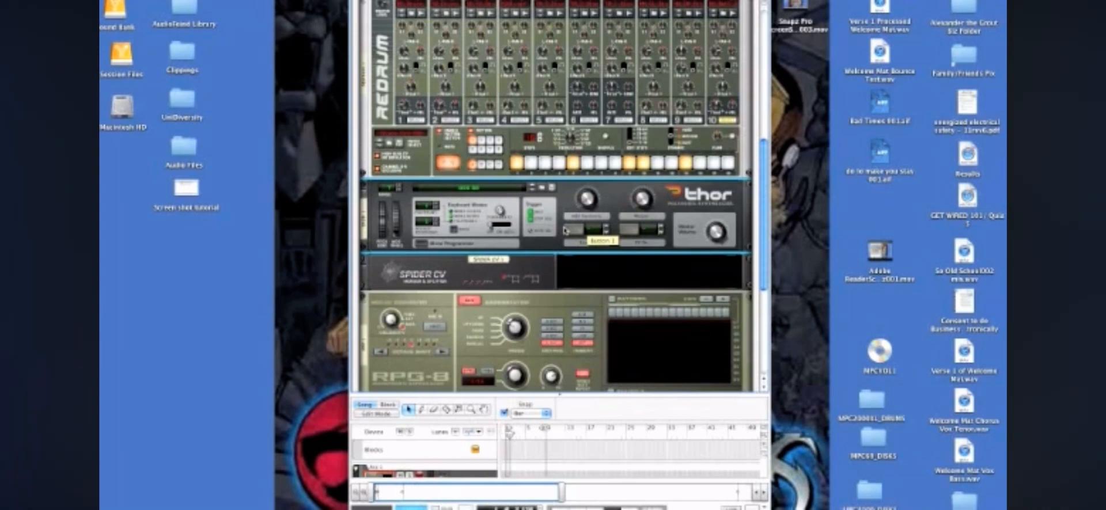
{"action": "scroll", "coordinate": [671, 234], "scroll_direction": "up", "scroll_amount": 3}
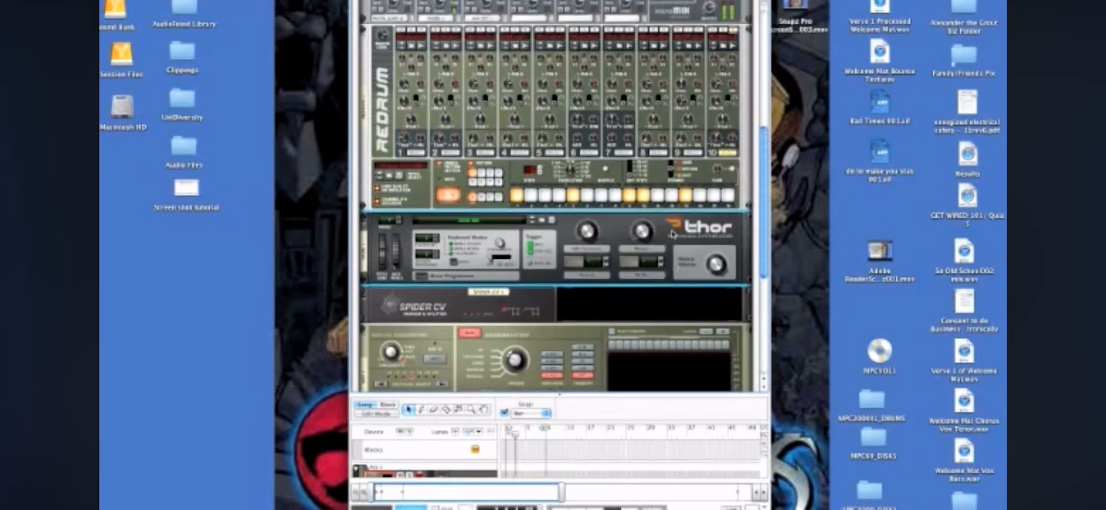
{"action": "scroll", "coordinate": [671, 234], "scroll_direction": "up", "scroll_amount": 3}
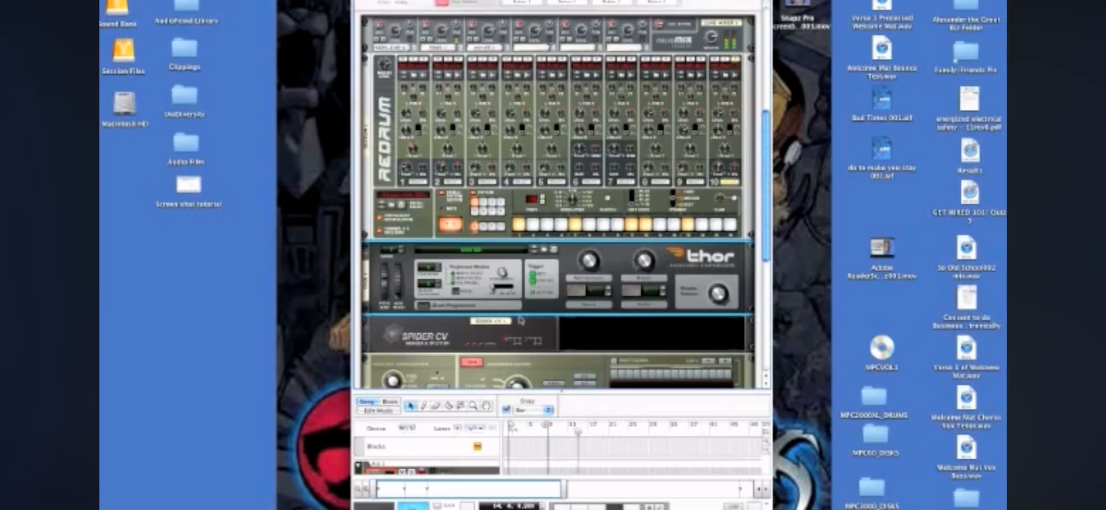
{"action": "scroll", "coordinate": [549, 294], "scroll_direction": "down", "scroll_amount": 2}
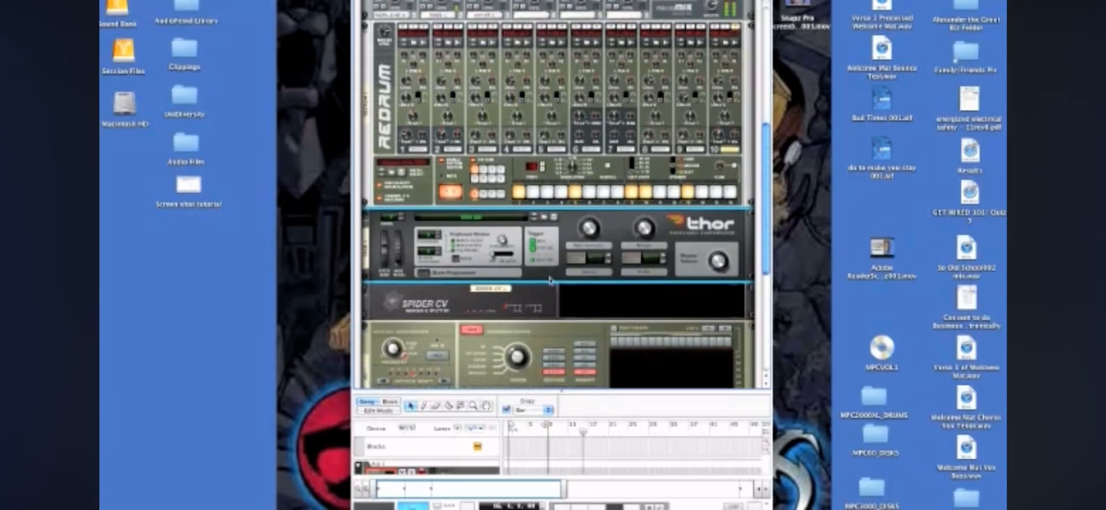
- Review the CV cabling between the Redrum, Spider CV and Thor, and check their front panels during playback
{"action": "key", "text": "Tab"}
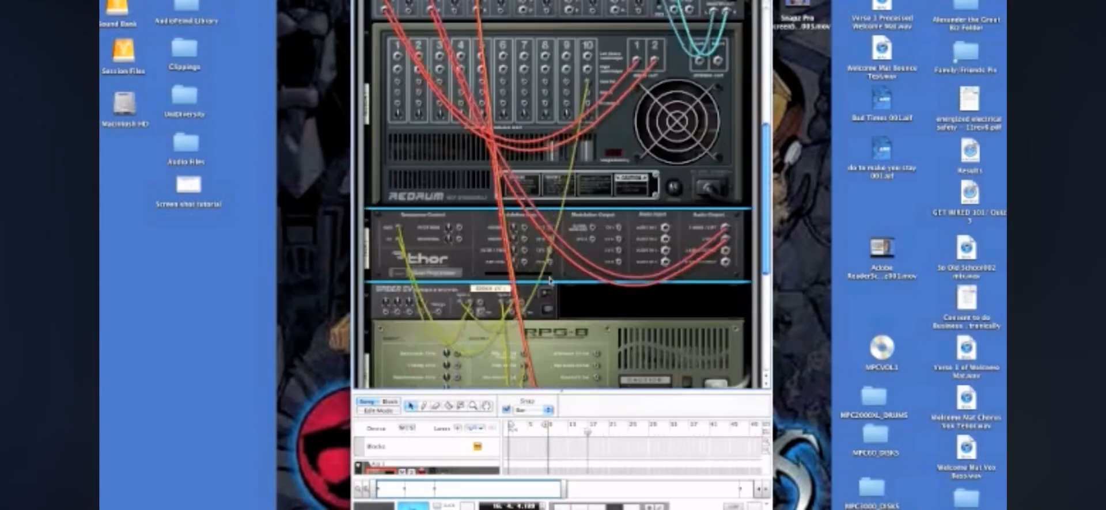
{"action": "scroll", "coordinate": [596, 205], "scroll_direction": "up", "scroll_amount": 3}
{"action": "scroll", "coordinate": [553, 229], "scroll_direction": "down", "scroll_amount": 2}
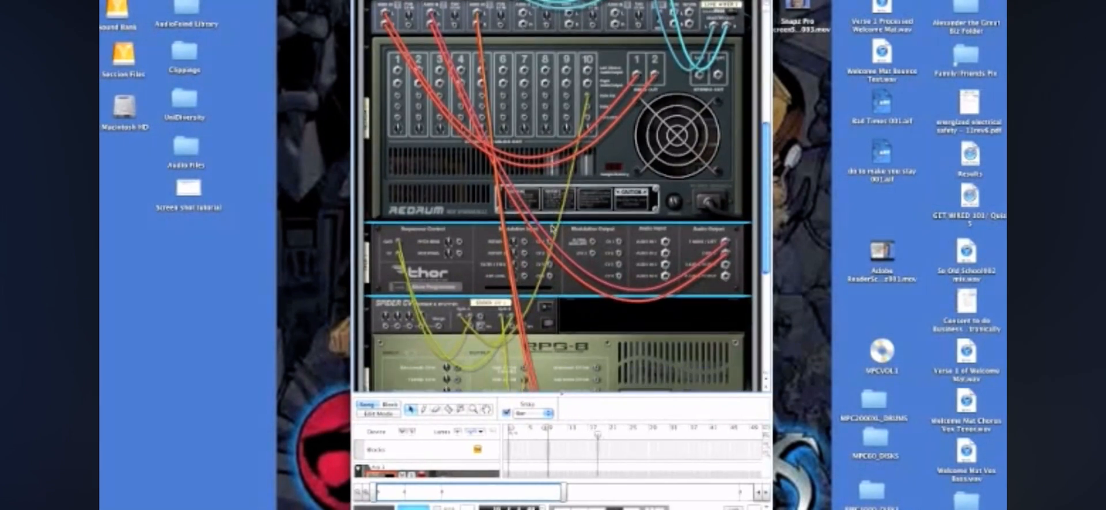
{"action": "key", "text": "Tab"}
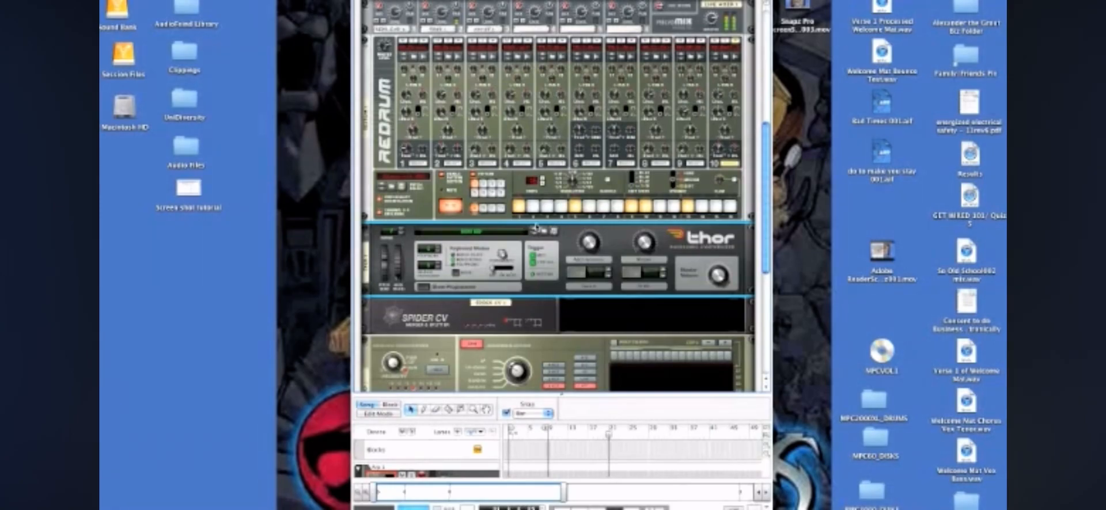
{"action": "scroll", "coordinate": [584, 231], "scroll_direction": "up", "scroll_amount": 3}
{"action": "scroll", "coordinate": [586, 230], "scroll_direction": "down", "scroll_amount": 1}
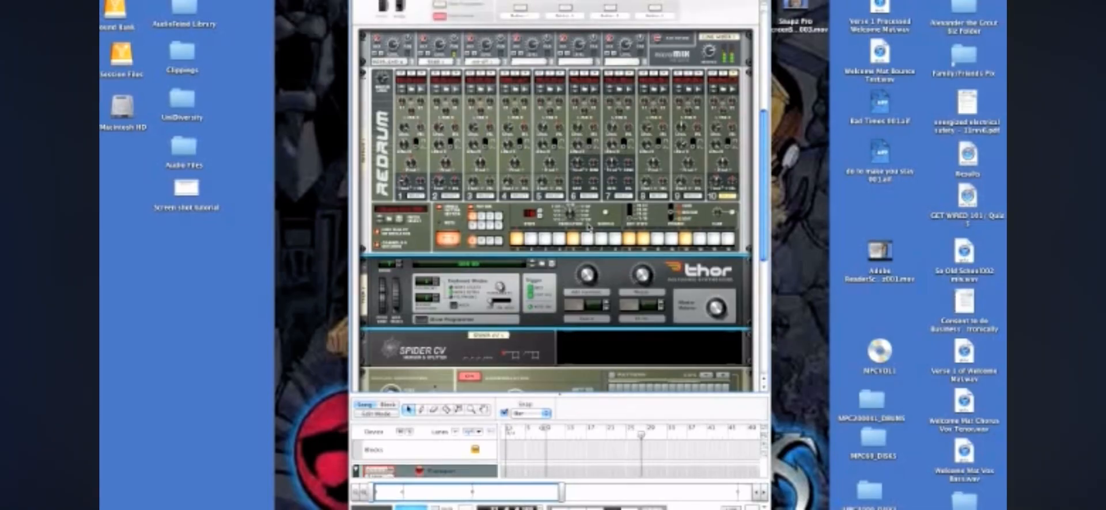
{"action": "scroll", "coordinate": [588, 226], "scroll_direction": "down", "scroll_amount": 3}
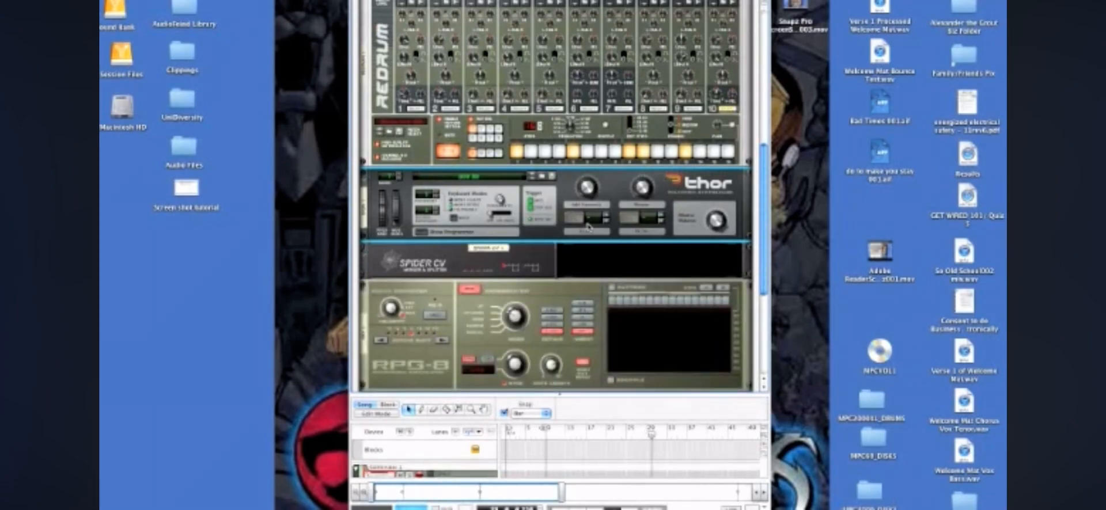
- Set the main mixer's master level to 114
{"action": "scroll", "coordinate": [587, 215], "scroll_direction": "up", "scroll_amount": 10}
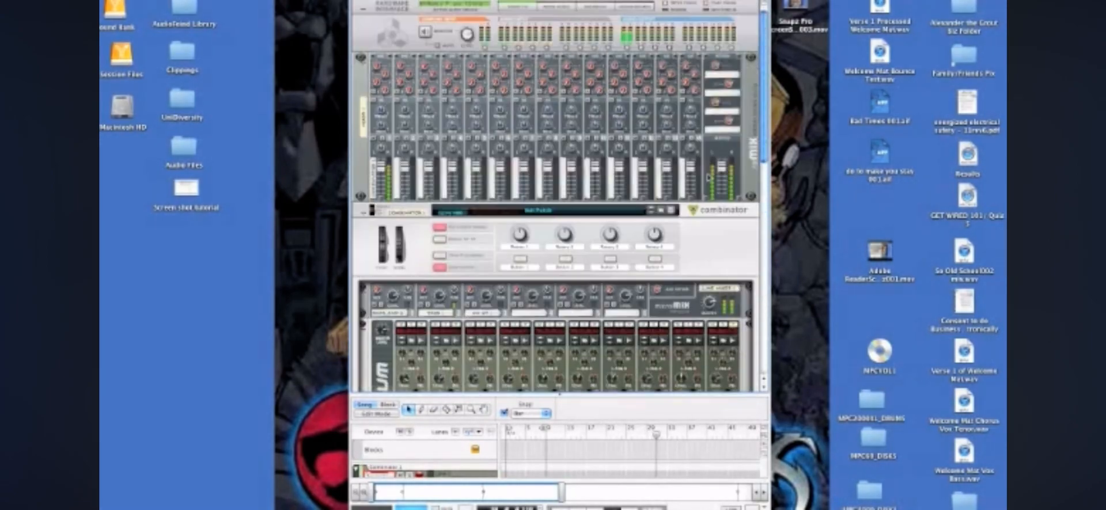
{"action": "mouse_move", "coordinate": [722, 167]}
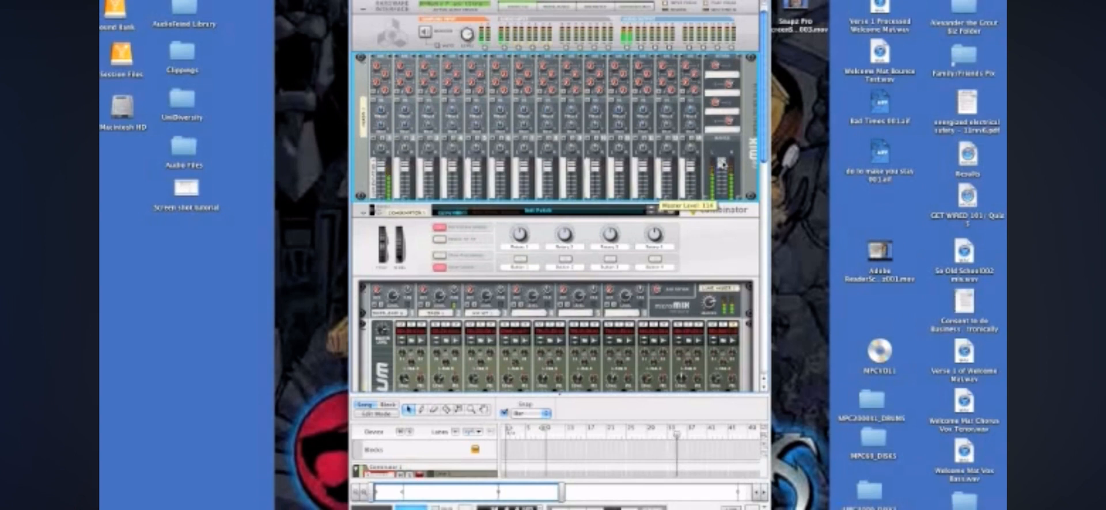
{"action": "scroll", "coordinate": [725, 219], "scroll_direction": "down", "scroll_amount": 2}
{"action": "scroll", "coordinate": [725, 219], "scroll_direction": "down", "scroll_amount": 12}
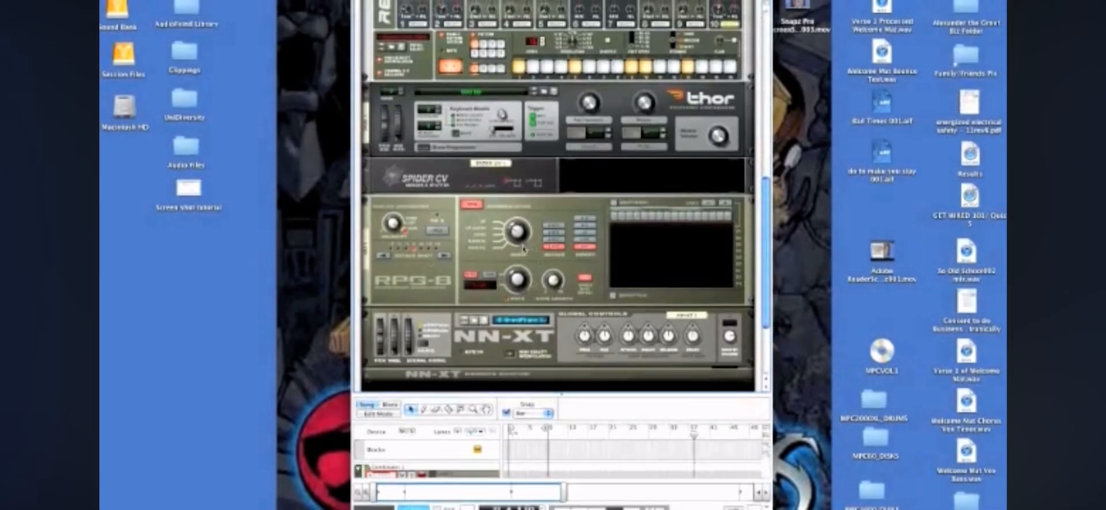
- Set the RPG-8's arpeggio range to 2 octaves and its Insert option to 4-2
{"action": "left_click", "coordinate": [553, 241]}
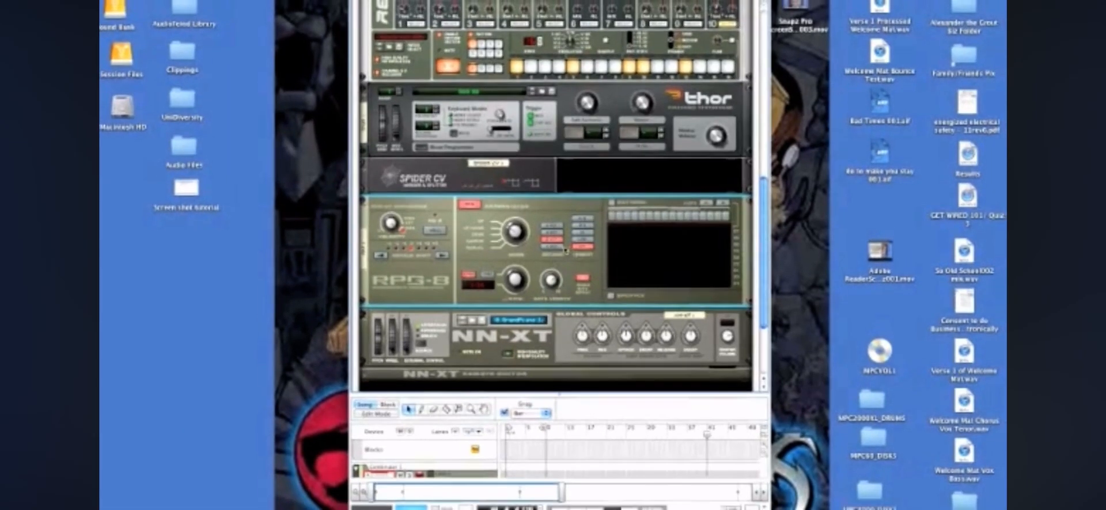
{"action": "left_click", "coordinate": [582, 219]}
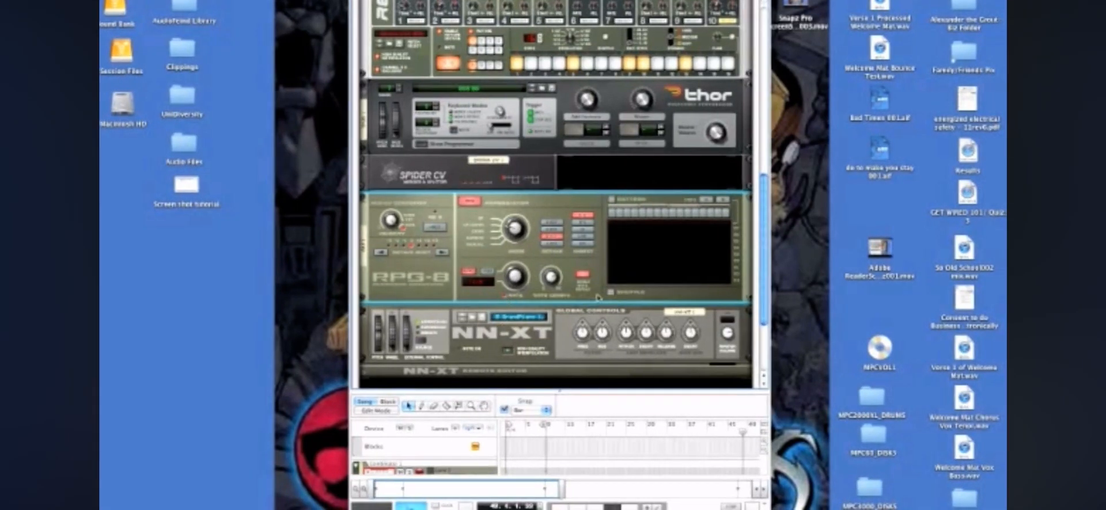
- Enlarge the sequencer area and select the Arp 1 track so it receives the keyboard input
{"action": "scroll", "coordinate": [596, 298], "scroll_direction": "up", "scroll_amount": 2}
{"action": "scroll", "coordinate": [596, 299], "scroll_direction": "down", "scroll_amount": 3}
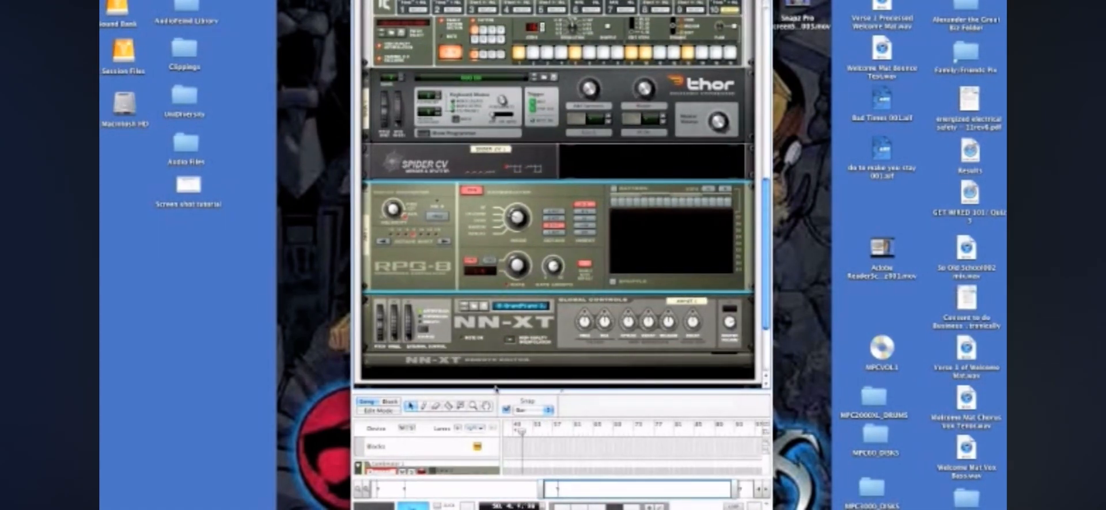
{"action": "left_click_drag", "start_coordinate": [493, 388], "coordinate": [490, 212]}
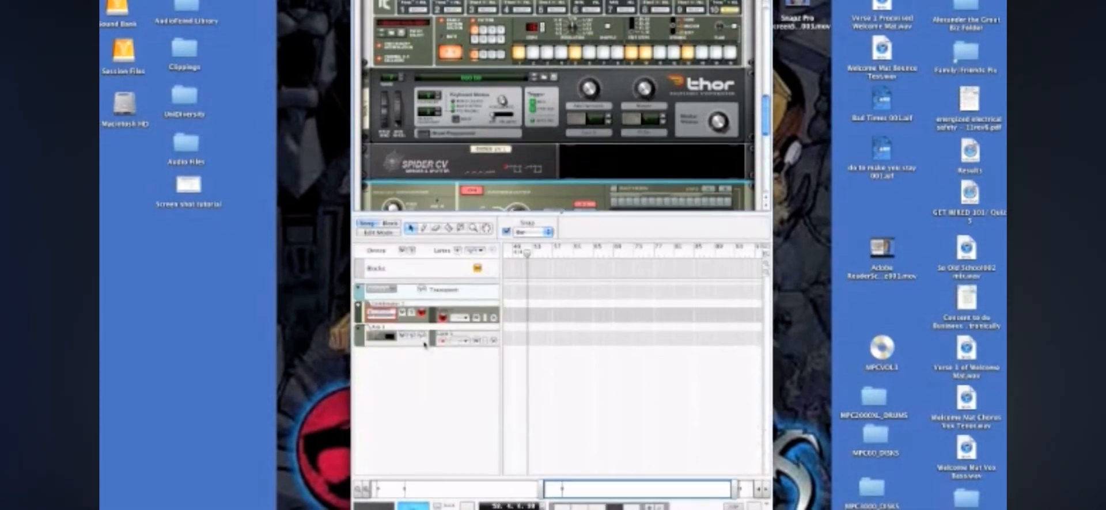
{"action": "left_click", "coordinate": [424, 345]}
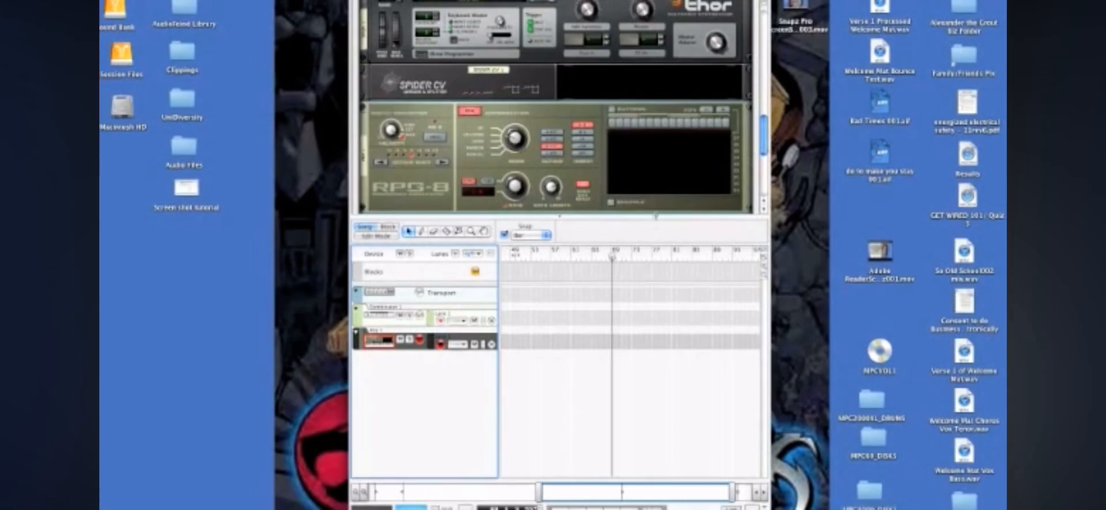
- Enlarge the rack area again and review the Redrum, Thor, Spider CV, RPG-8 and NN-XT front panels
{"action": "left_click_drag", "start_coordinate": [652, 218], "coordinate": [653, 406]}
{"action": "left_click_drag", "start_coordinate": [766, 283], "coordinate": [770, 197]}
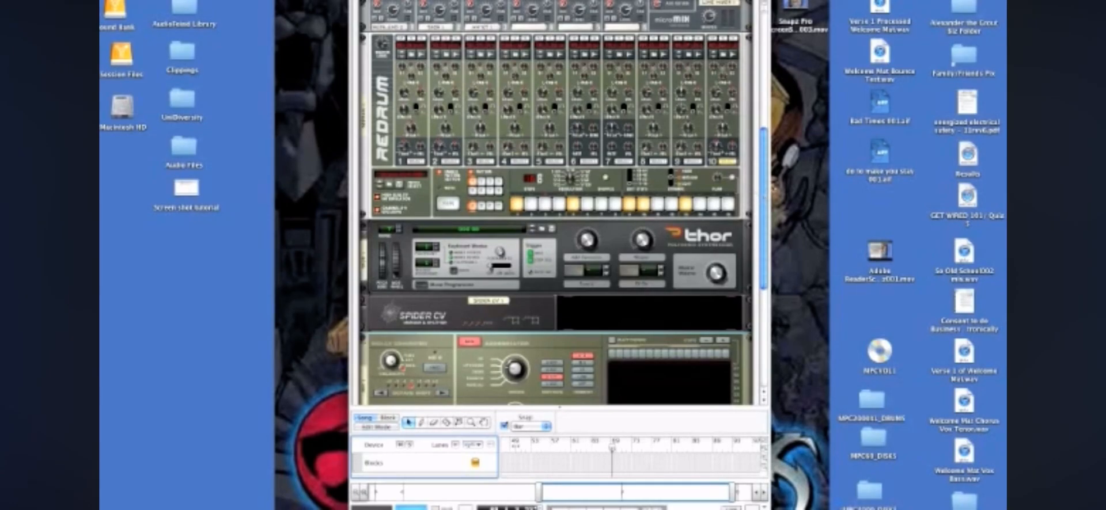
{"action": "left_click_drag", "start_coordinate": [766, 192], "coordinate": [759, 247]}
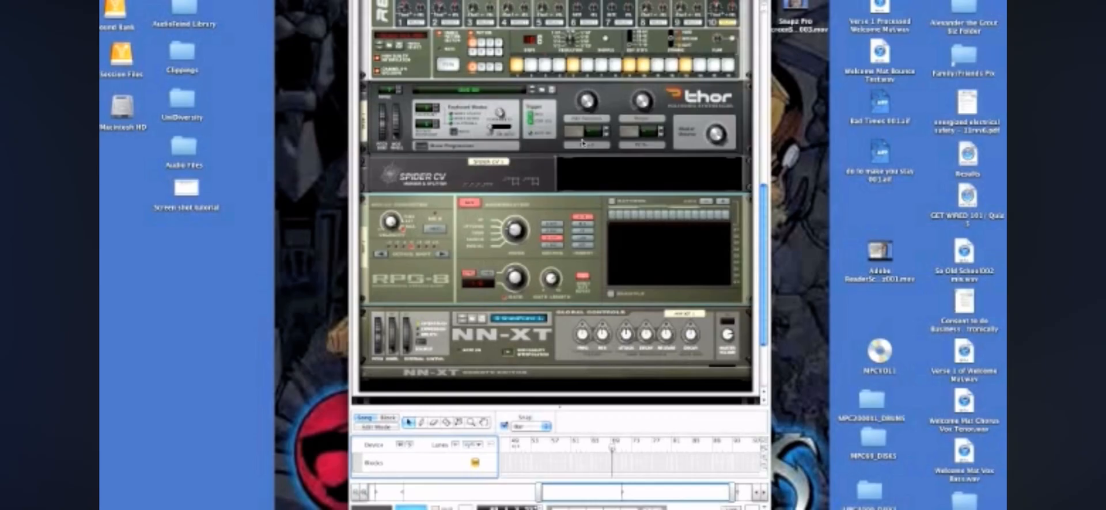
{"action": "left_click_drag", "start_coordinate": [766, 277], "coordinate": [766, 258]}
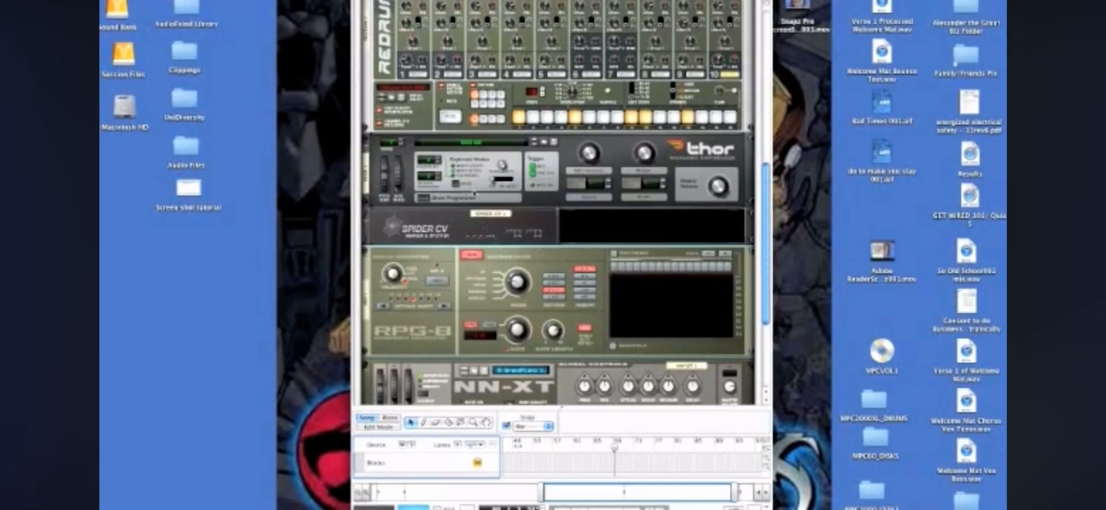
{"action": "left_click_drag", "start_coordinate": [766, 272], "coordinate": [766, 287]}
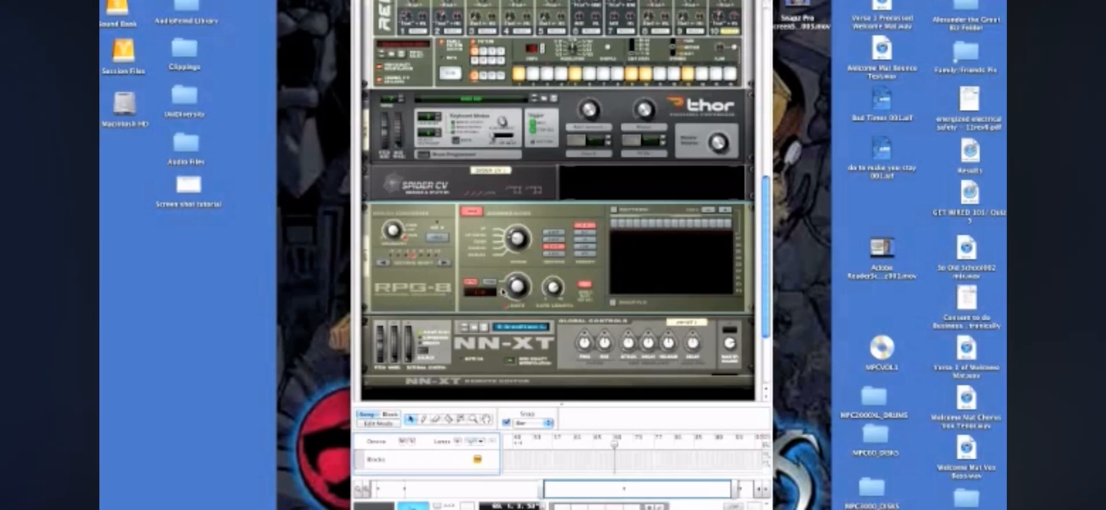
{"action": "mouse_move", "coordinate": [508, 293]}
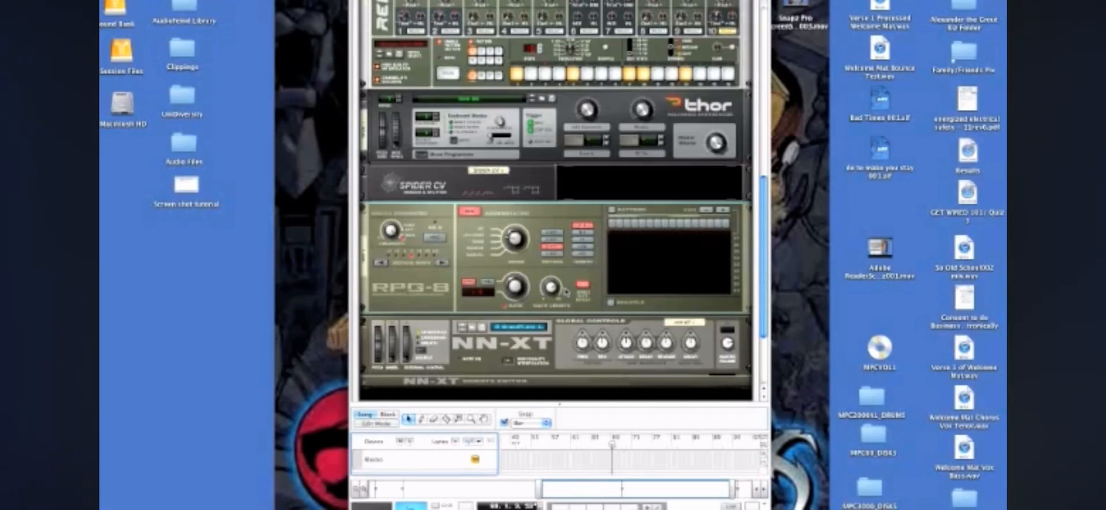
- Play the other open song, the one with the Scream 4, and set its main mixer's master level to 107
{"action": "mouse_move", "coordinate": [782, 505]}
{"action": "left_click", "coordinate": [949, 496]}
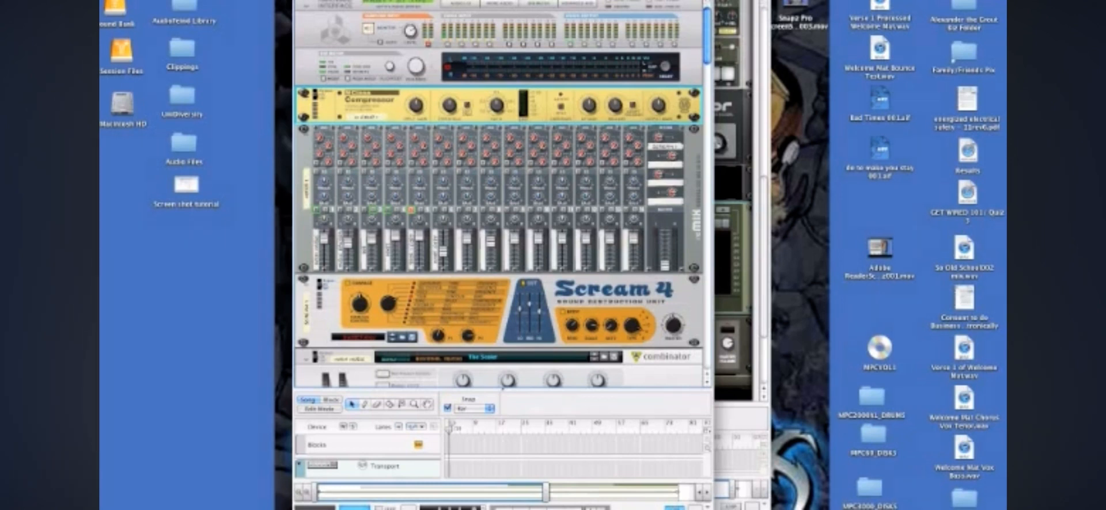
{"action": "left_click", "coordinate": [663, 261]}
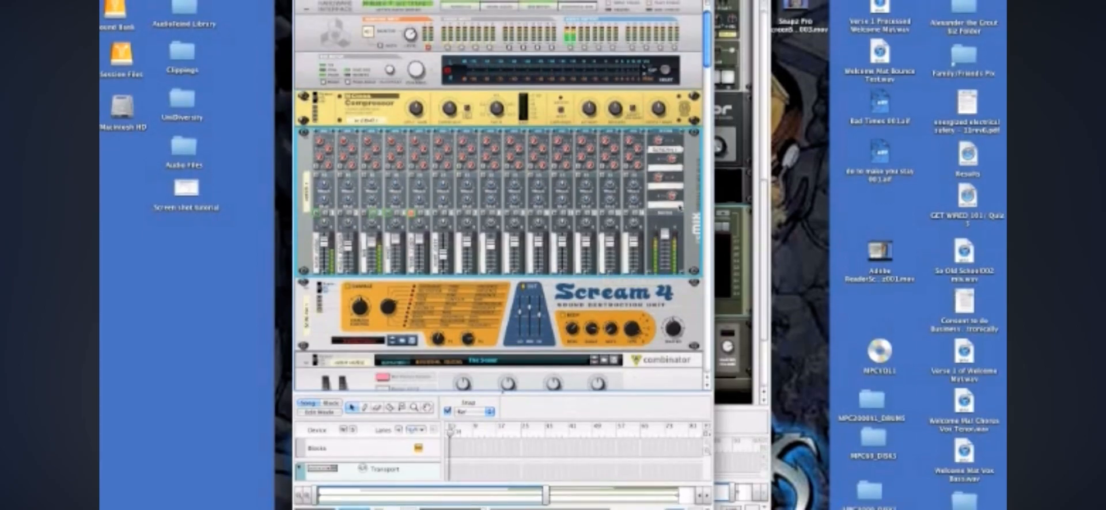
{"action": "left_click_drag", "start_coordinate": [671, 238], "coordinate": [671, 245]}
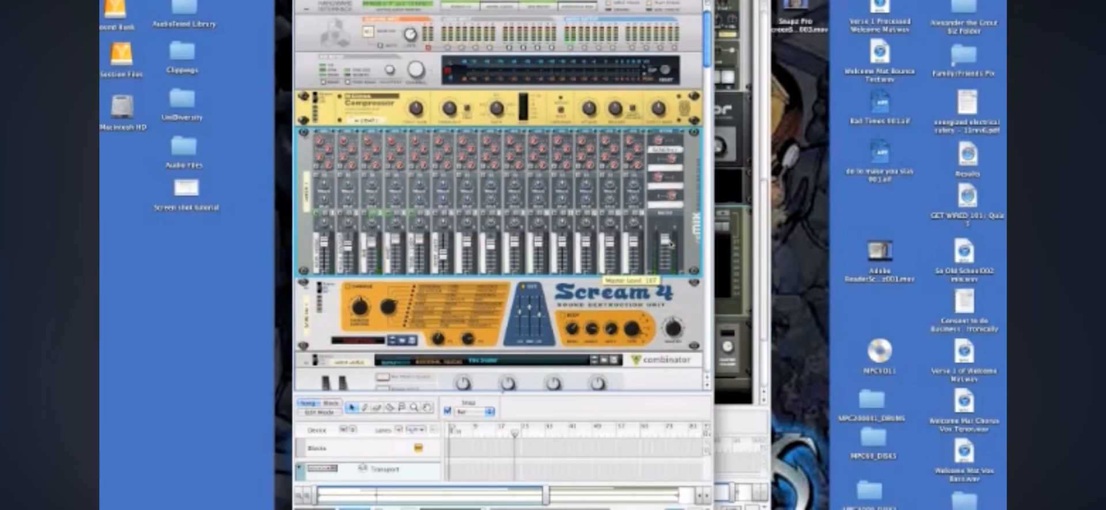
{"action": "key", "text": "KP_0"}
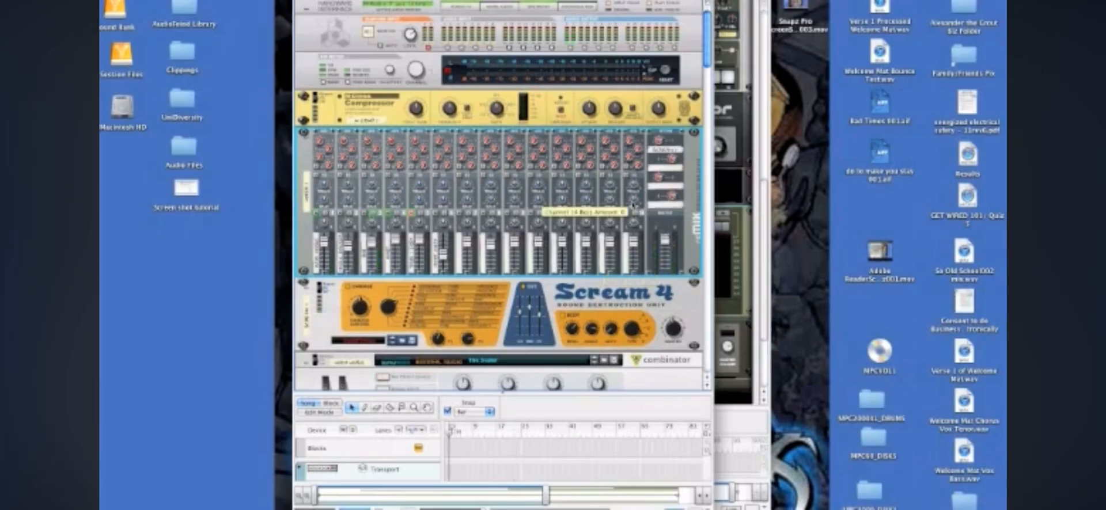